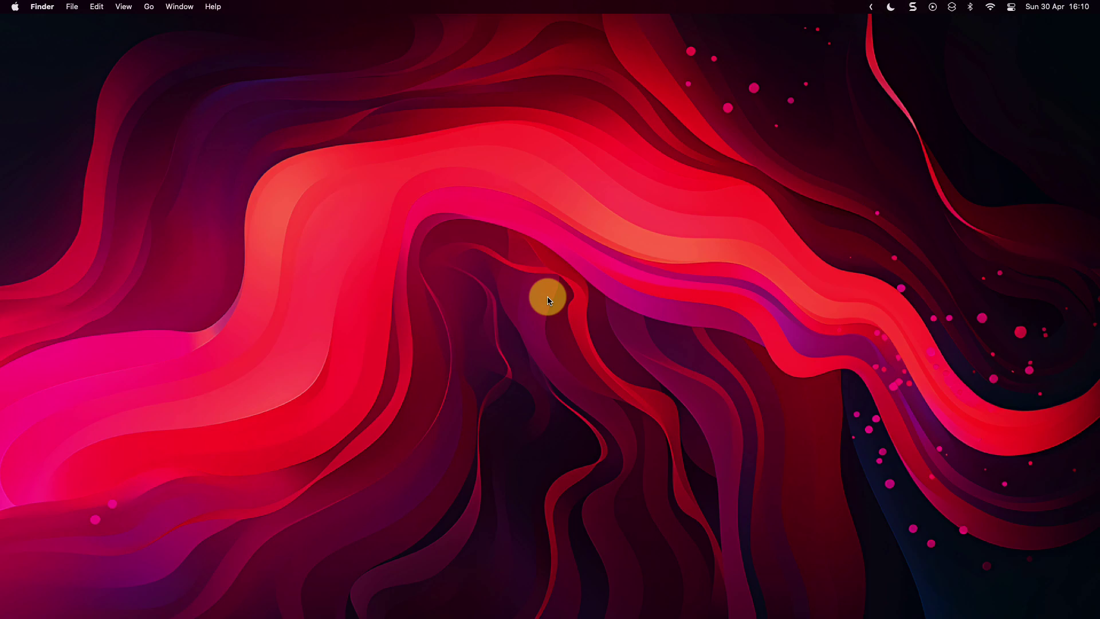
# - Bring up the Complexity in Games document and scroll through its opening sections toward Tutorials
pyautogui.hotkey('ctrl', 'Right')
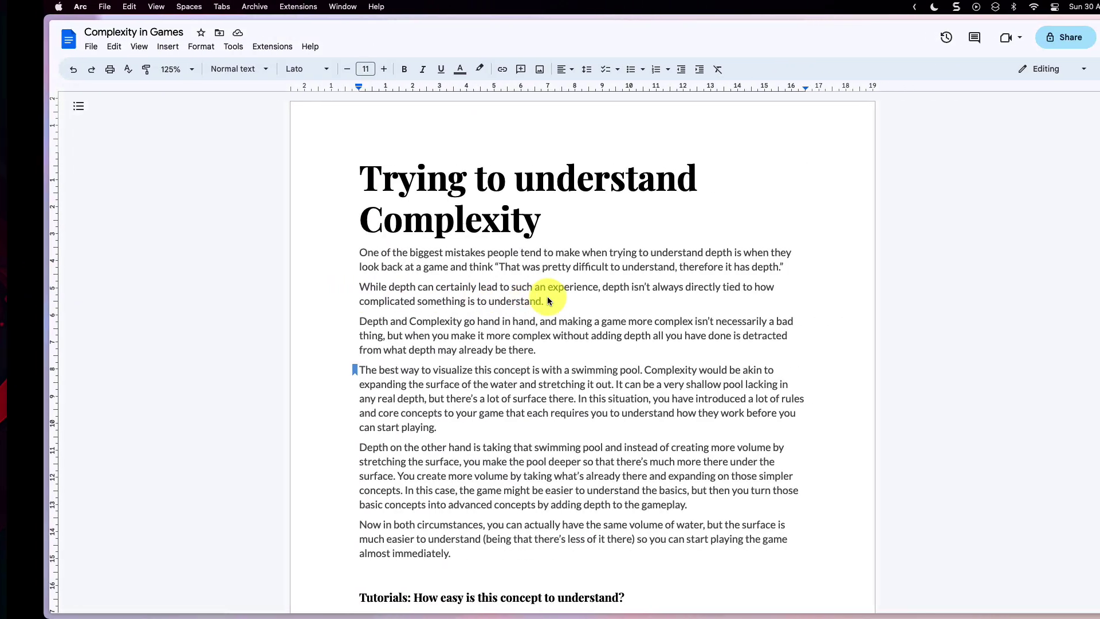
pyautogui.click(548, 297)
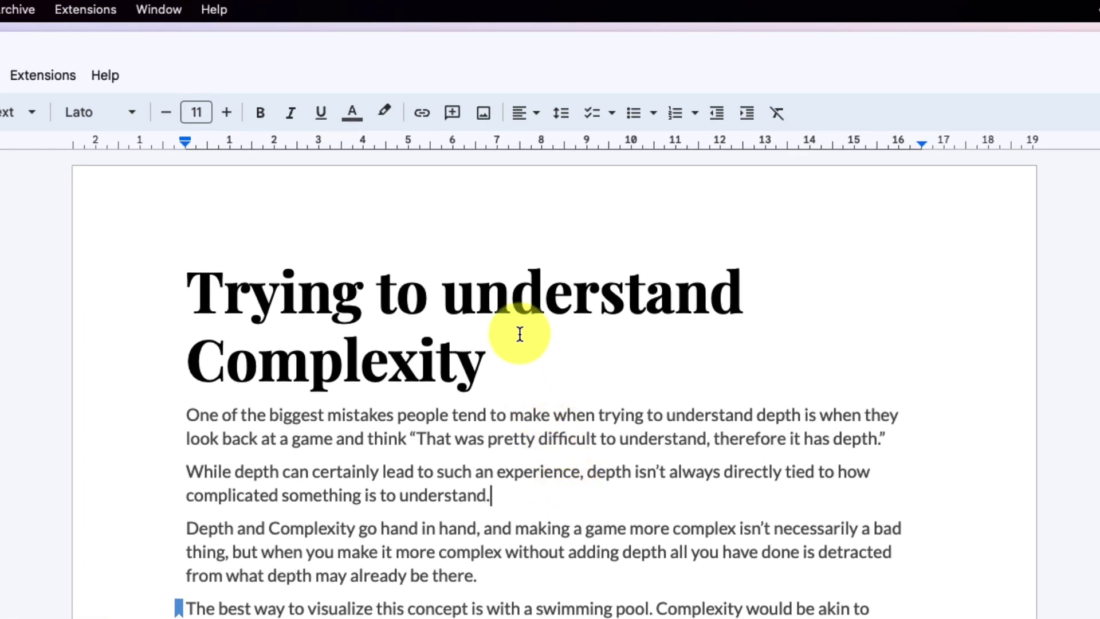
pyautogui.scroll(-3, 518, 504)
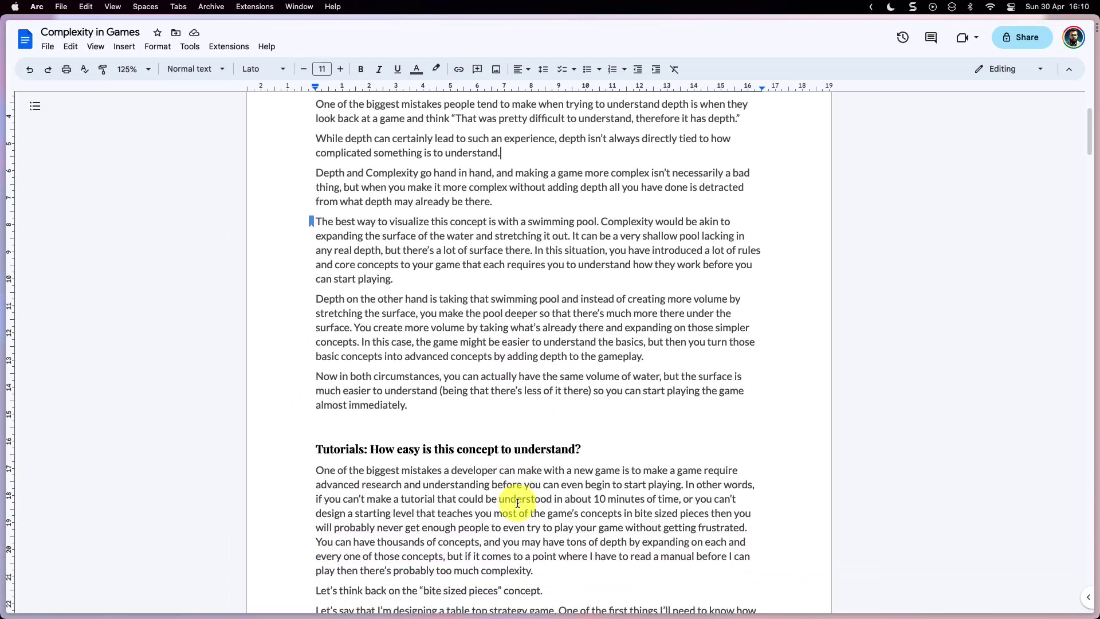
pyautogui.scroll(-5, 517, 503)
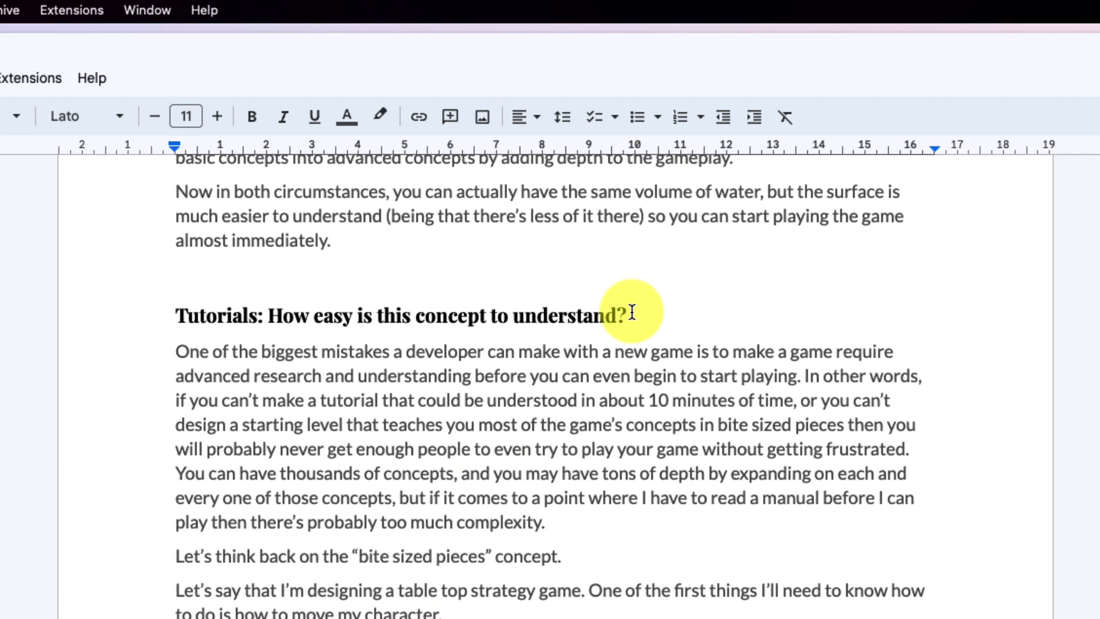
pyautogui.scroll(-10, 633, 313)
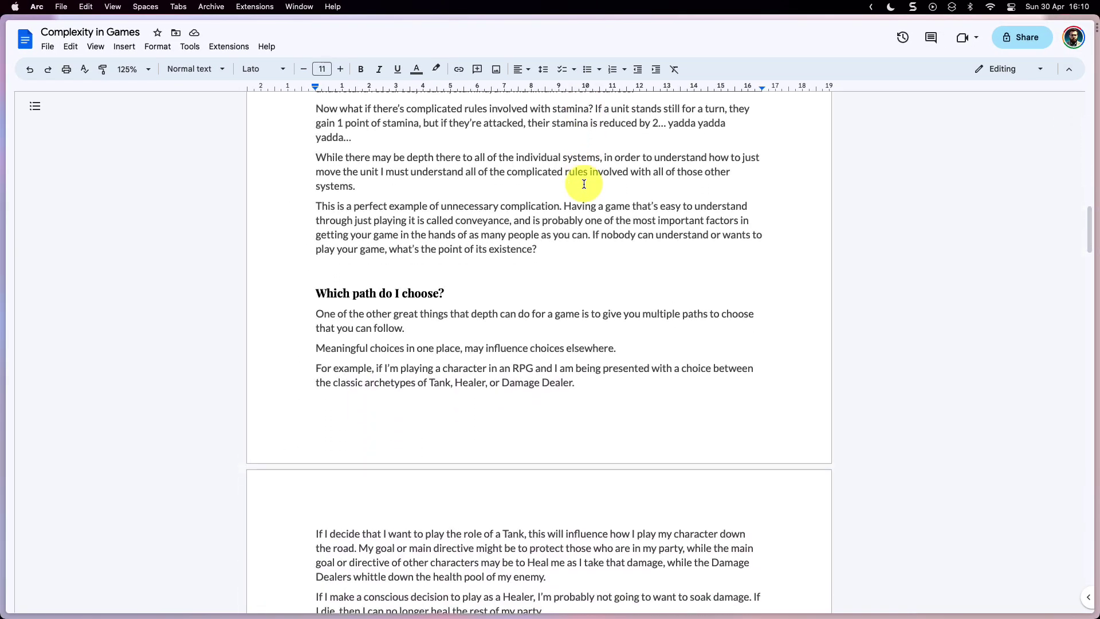
pyautogui.scroll(-1, 584, 184)
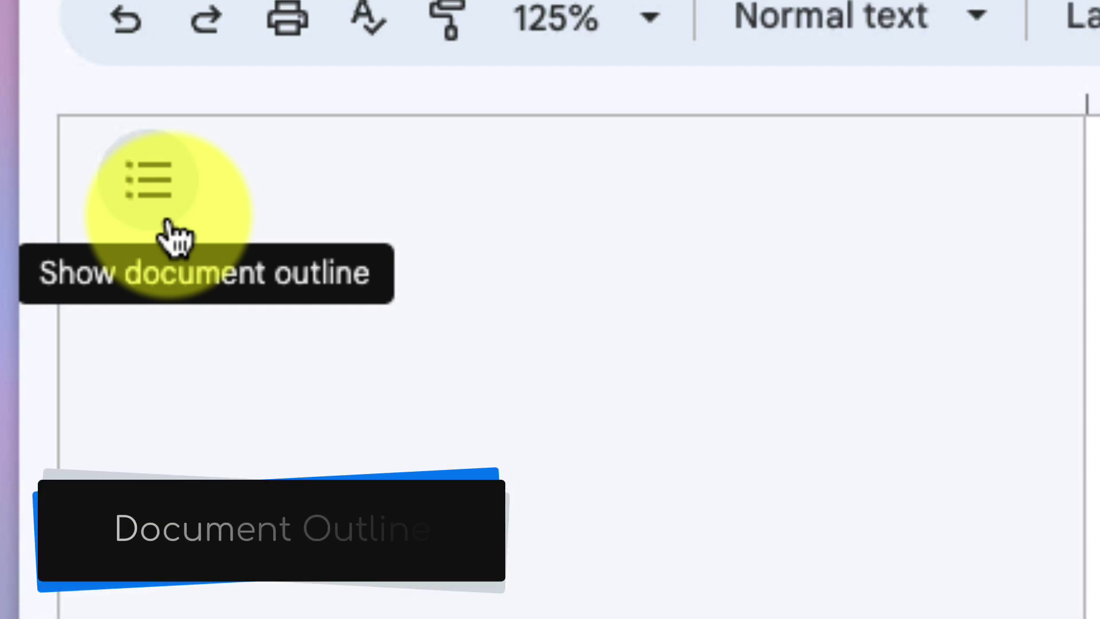
# - Use the document outline to jump to the Meaningful Choices vs Permanence and Game Pacing's role sections
pyautogui.click(161, 200)
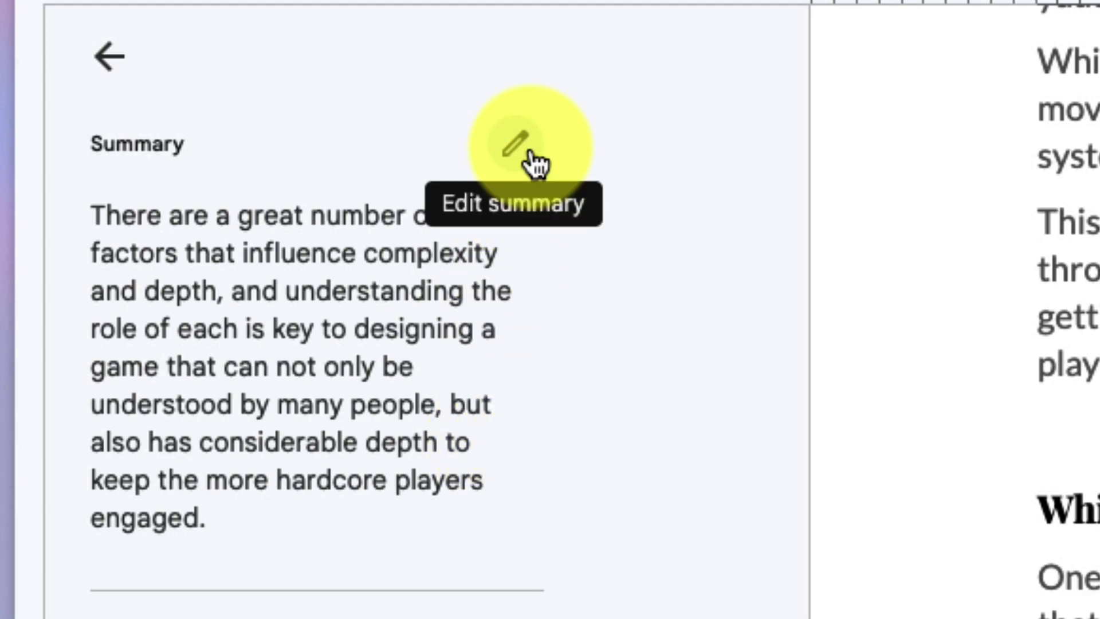
pyautogui.scroll(-10, 536, 163)
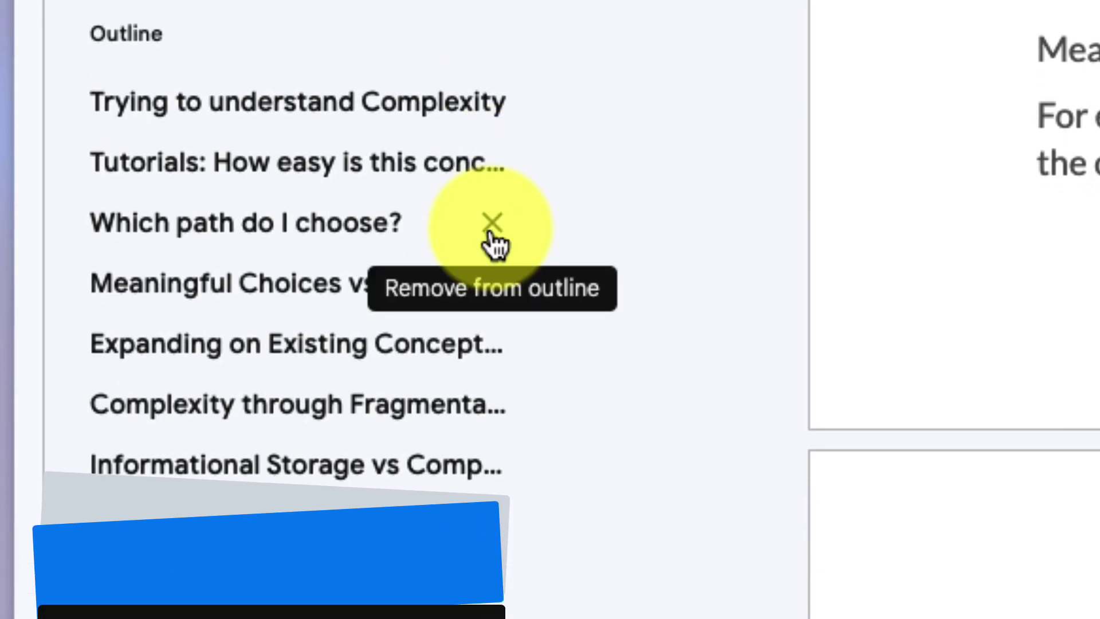
pyautogui.click(342, 301)
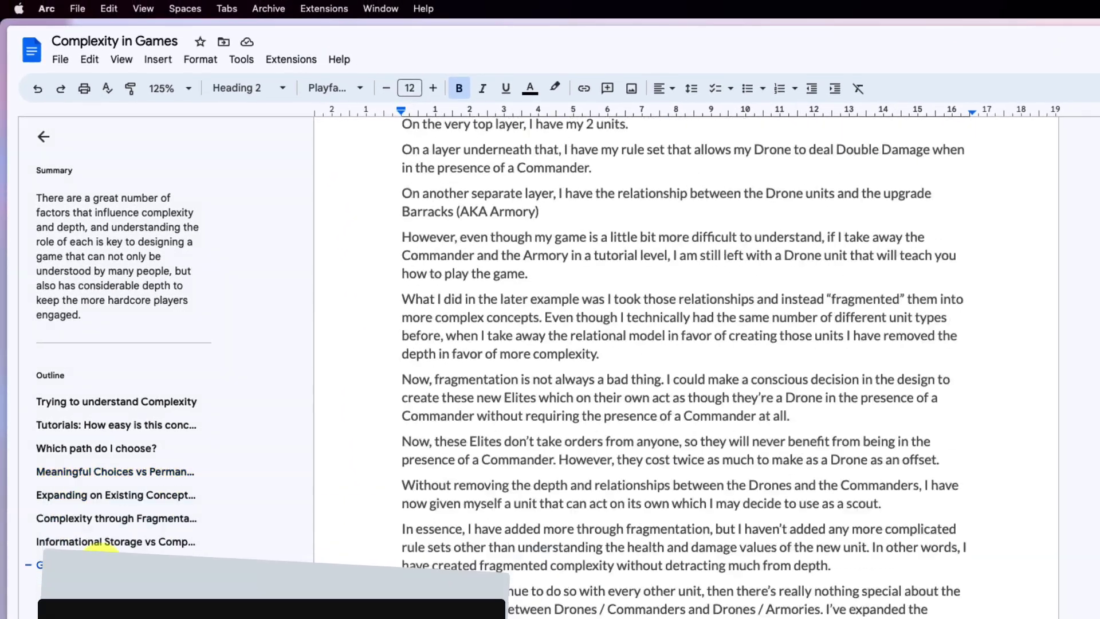
pyautogui.click(260, 527)
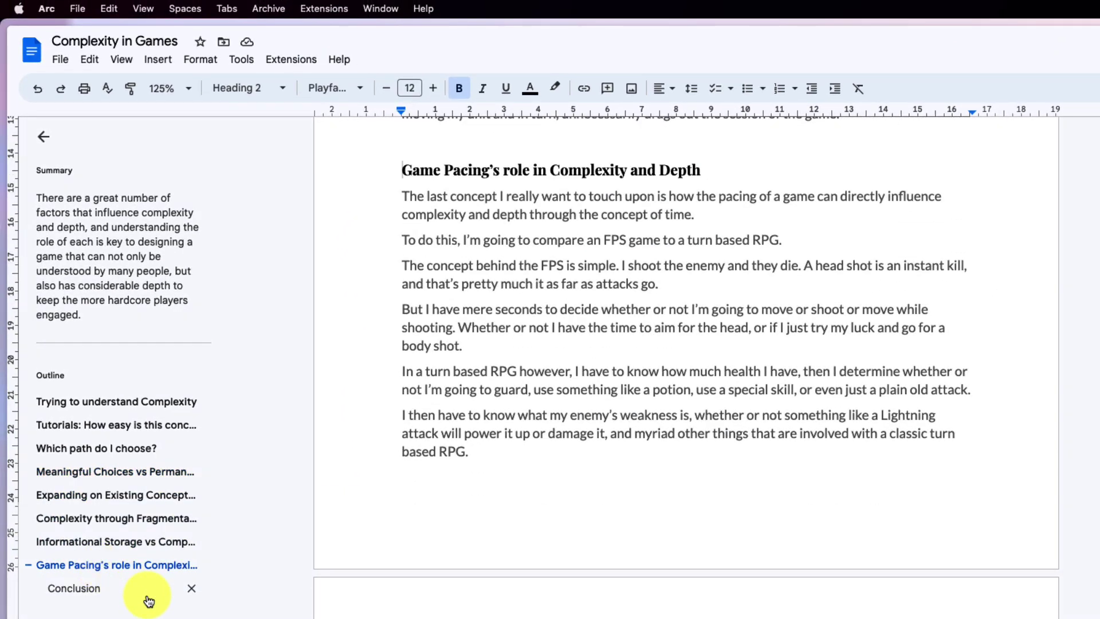
# - Close the outline and place the cursor before the 'Trying to understand Complexity' title
pyautogui.click(47, 140)
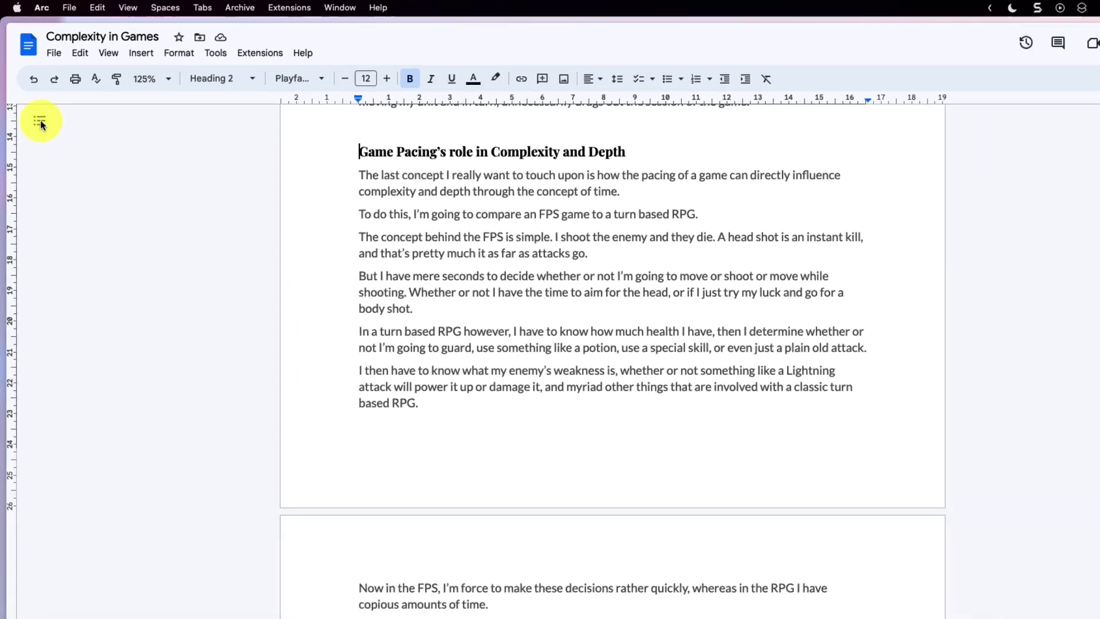
pyautogui.scroll(15, 501, 178)
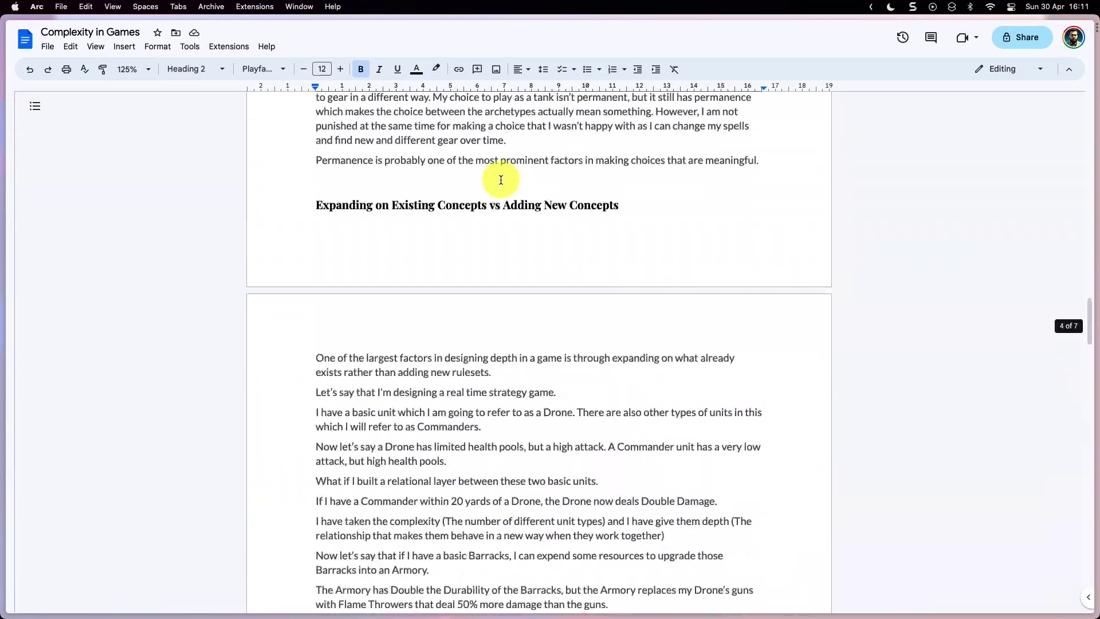
pyautogui.scroll(20, 501, 180)
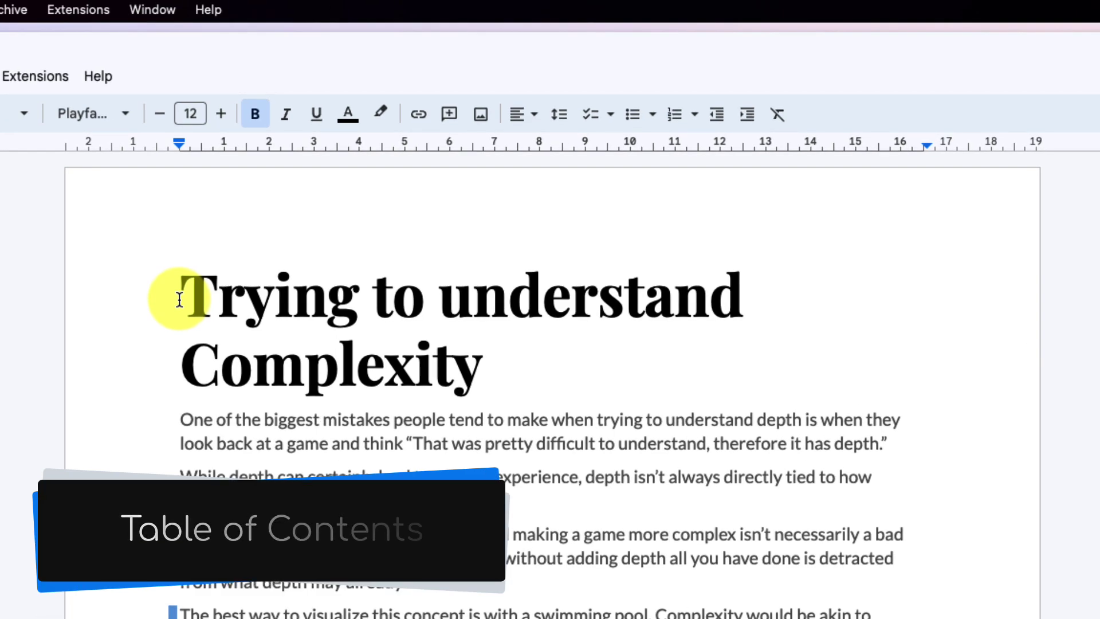
pyautogui.click(179, 299)
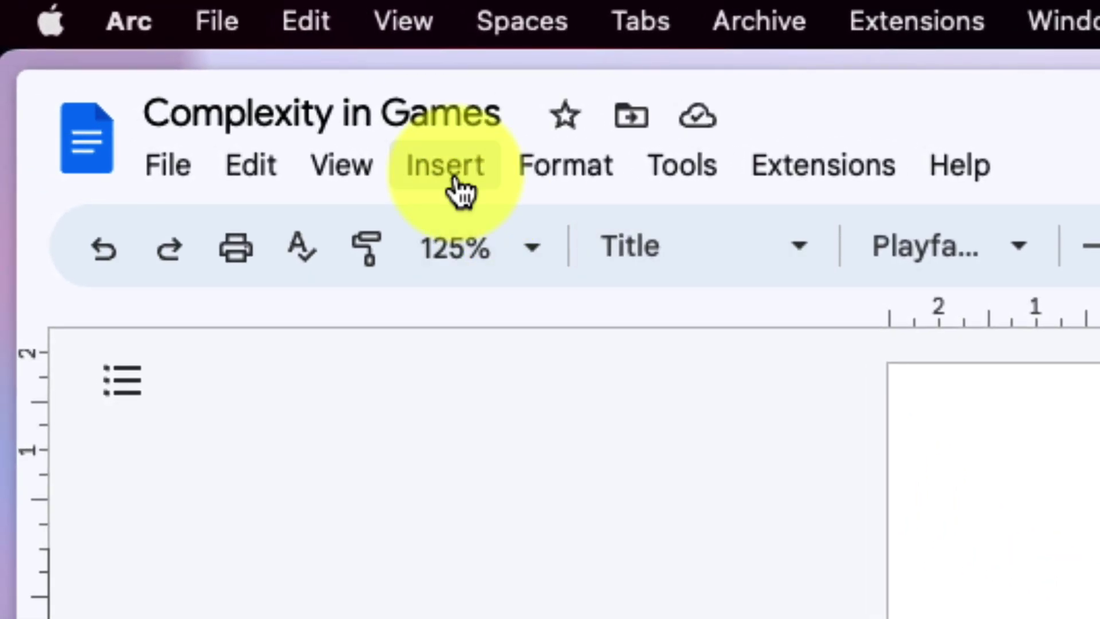
pyautogui.click(457, 184)
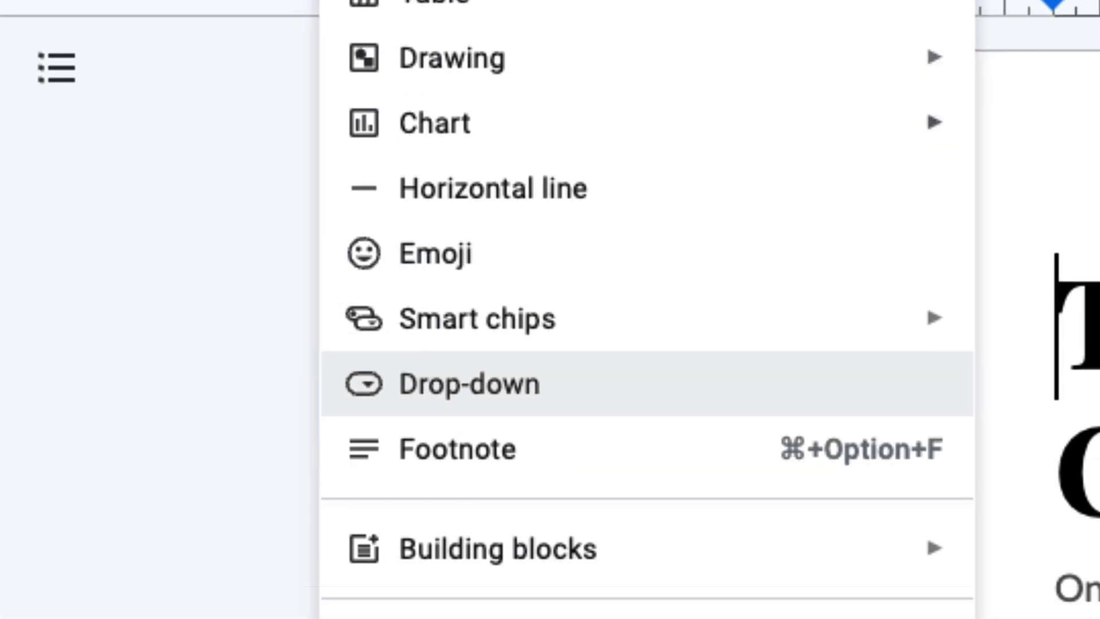
pyautogui.moveTo(482, 264)
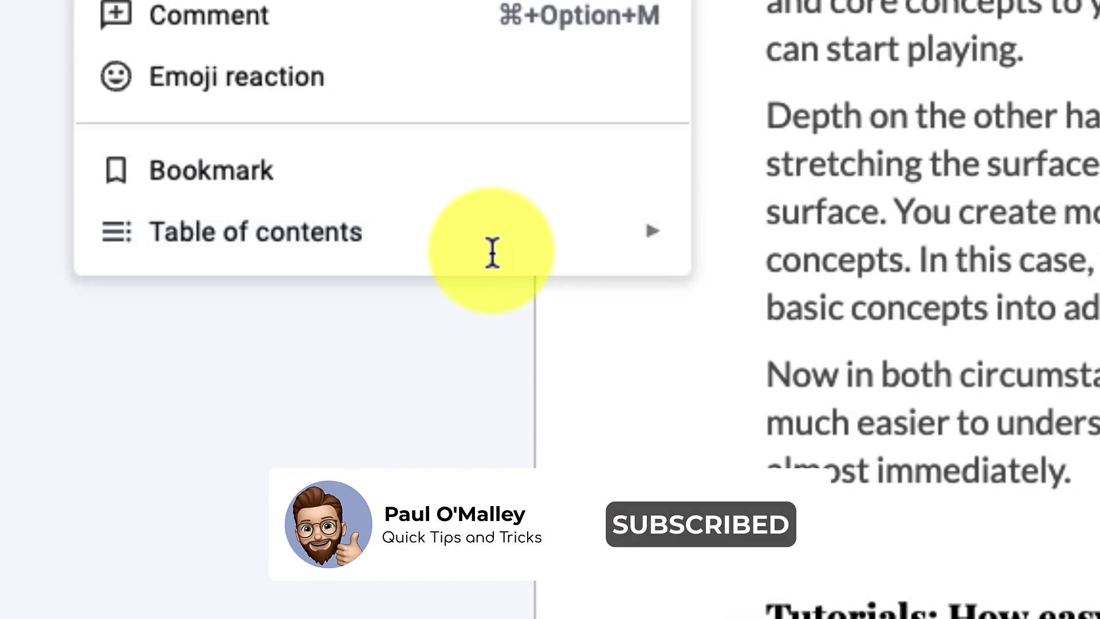
pyautogui.moveTo(631, 246)
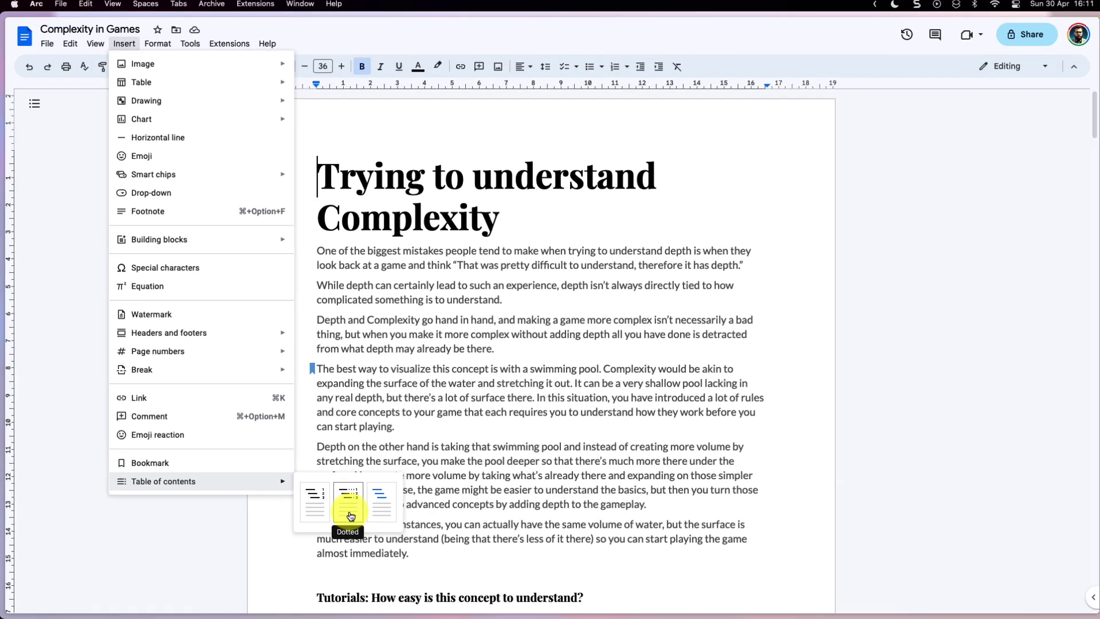
pyautogui.click(872, 301)
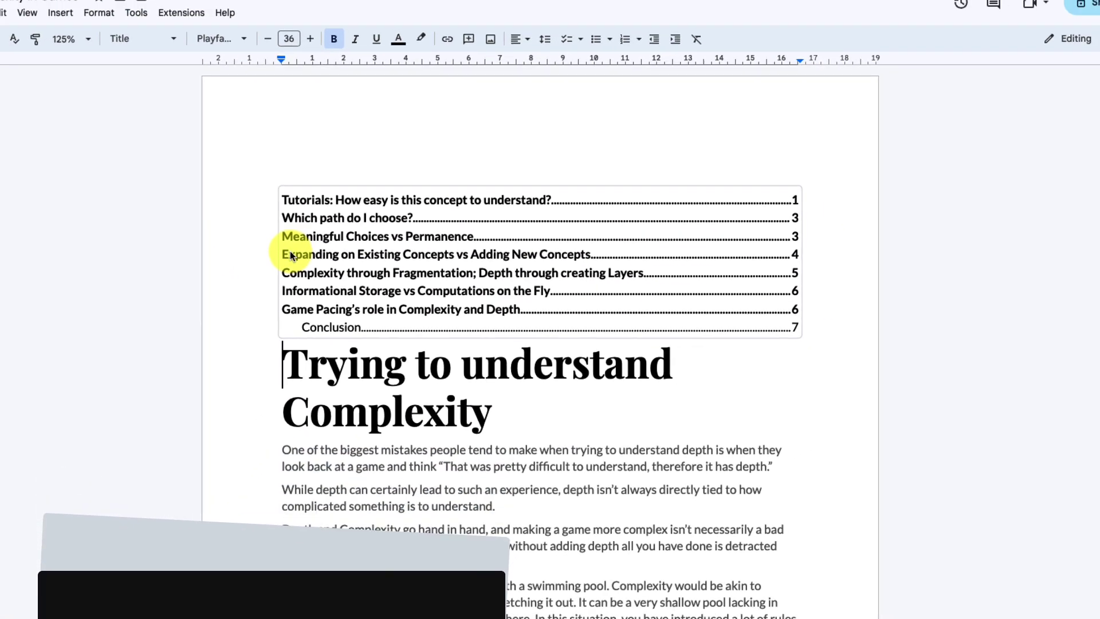
pyautogui.press('BackSpace')
pyautogui.press('BackSpace')
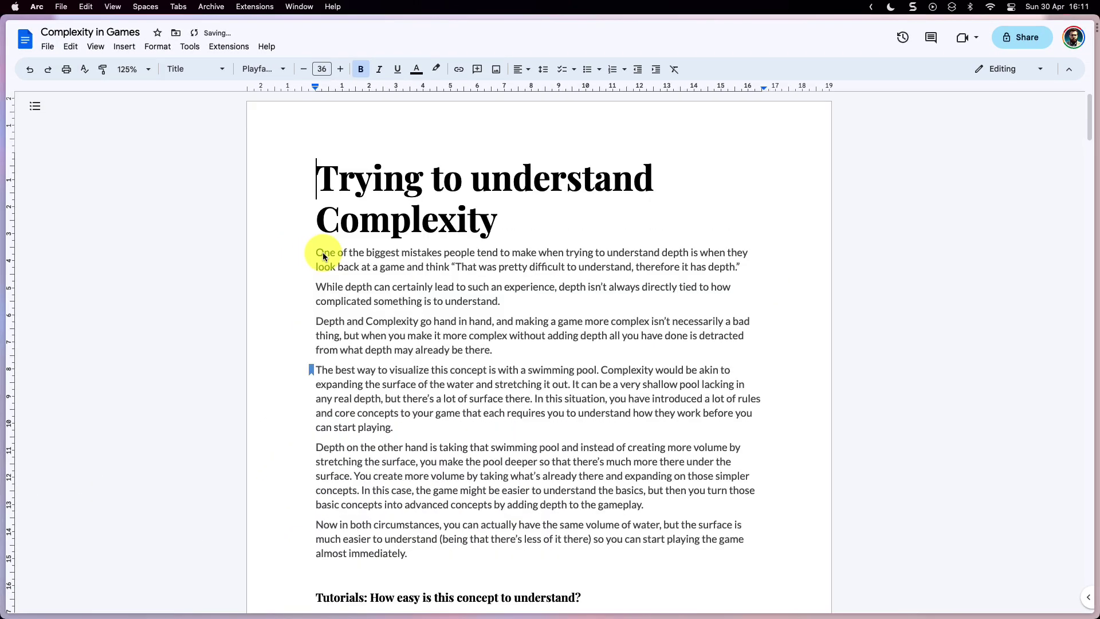
# - Insert a table of contents with heading links above the main title
pyautogui.click(128, 50)
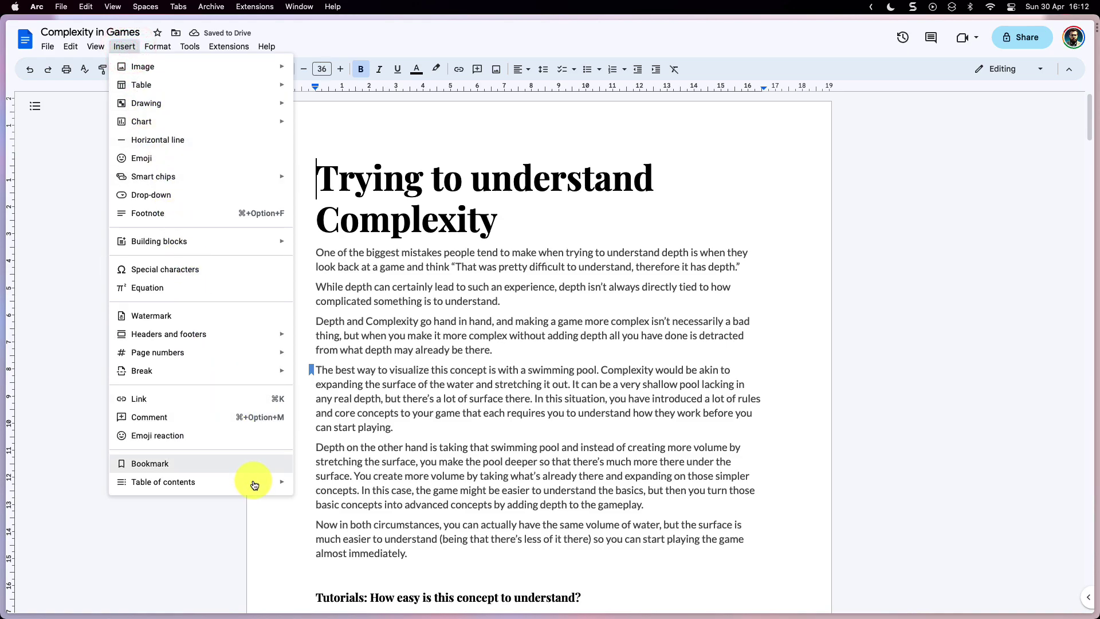
pyautogui.moveTo(255, 485)
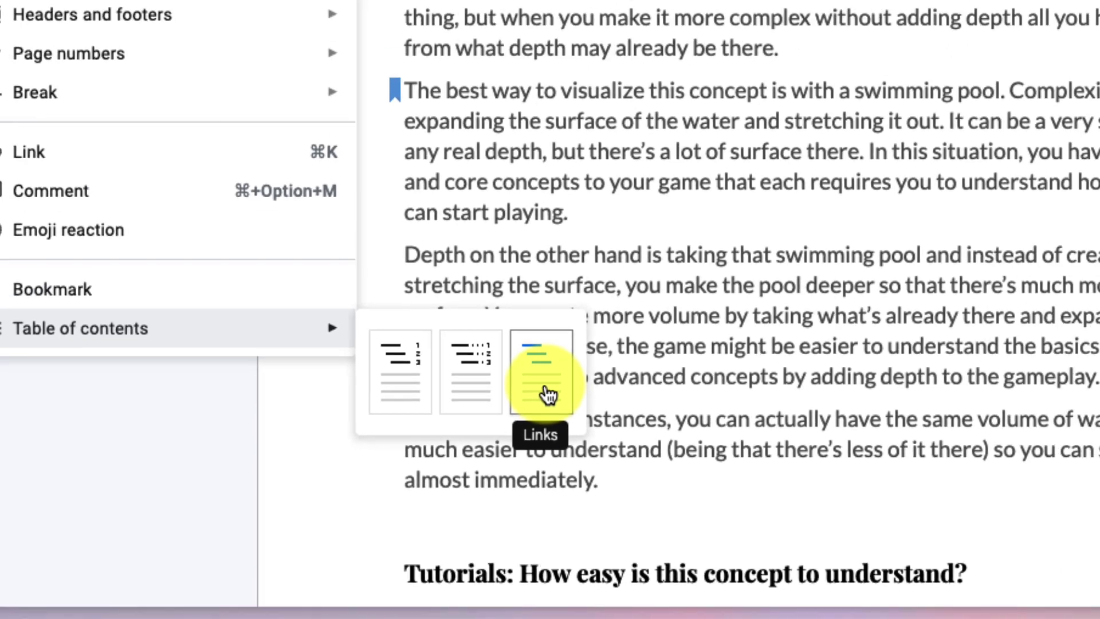
pyautogui.click(676, 302)
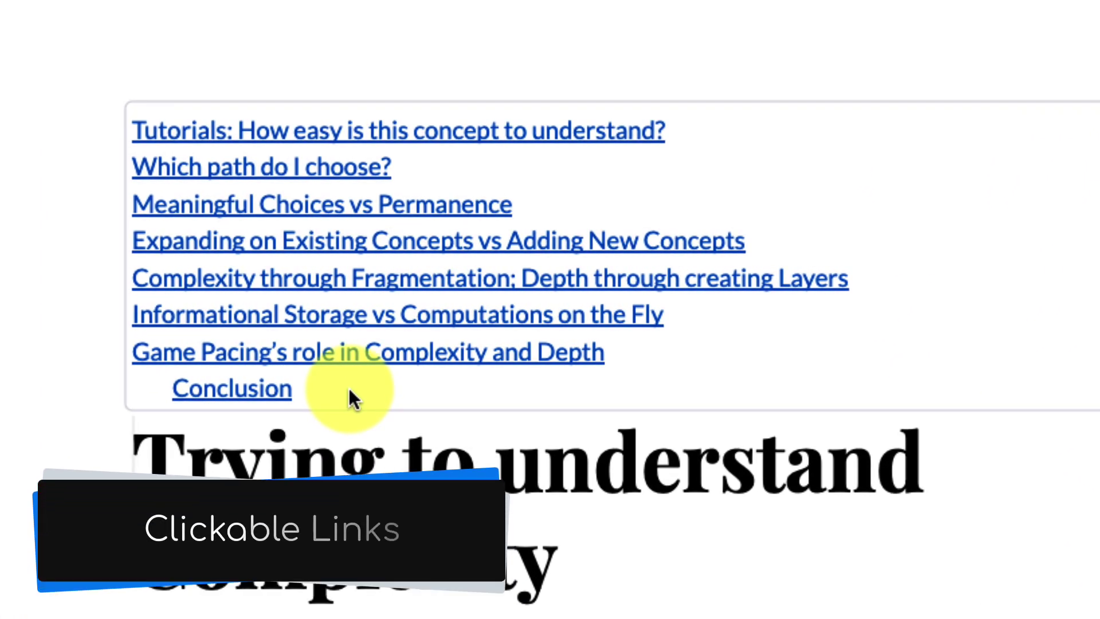
# - Follow the Informational Storage vs Computations on the Fly contents link to its section
pyautogui.click(308, 314)
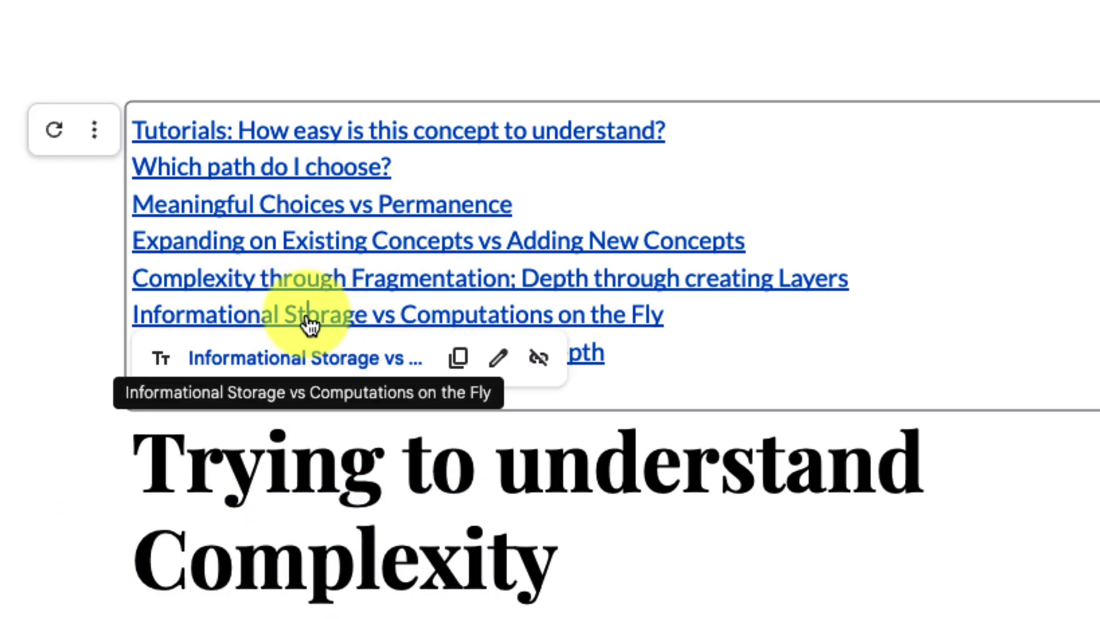
pyautogui.click(303, 358)
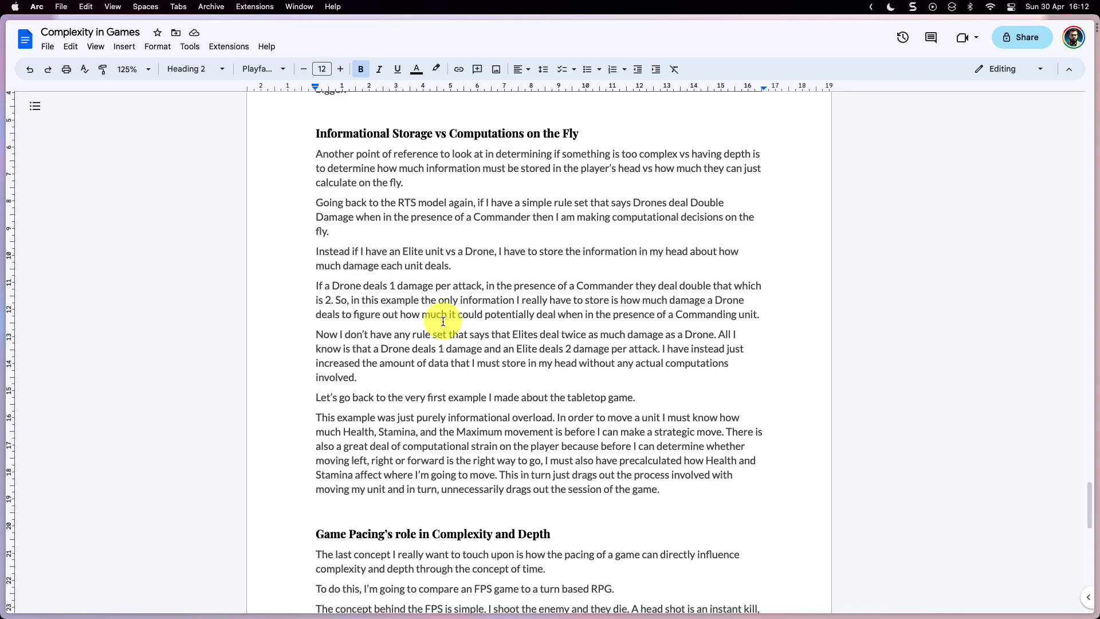
pyautogui.scroll(20, 443, 322)
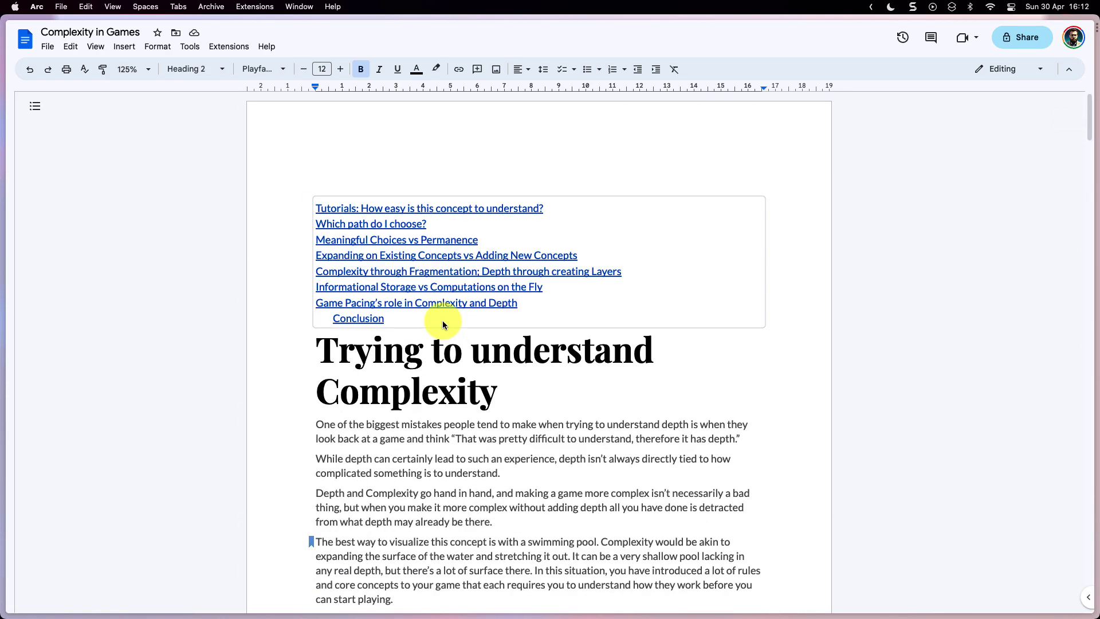
pyautogui.scroll(-5, 443, 322)
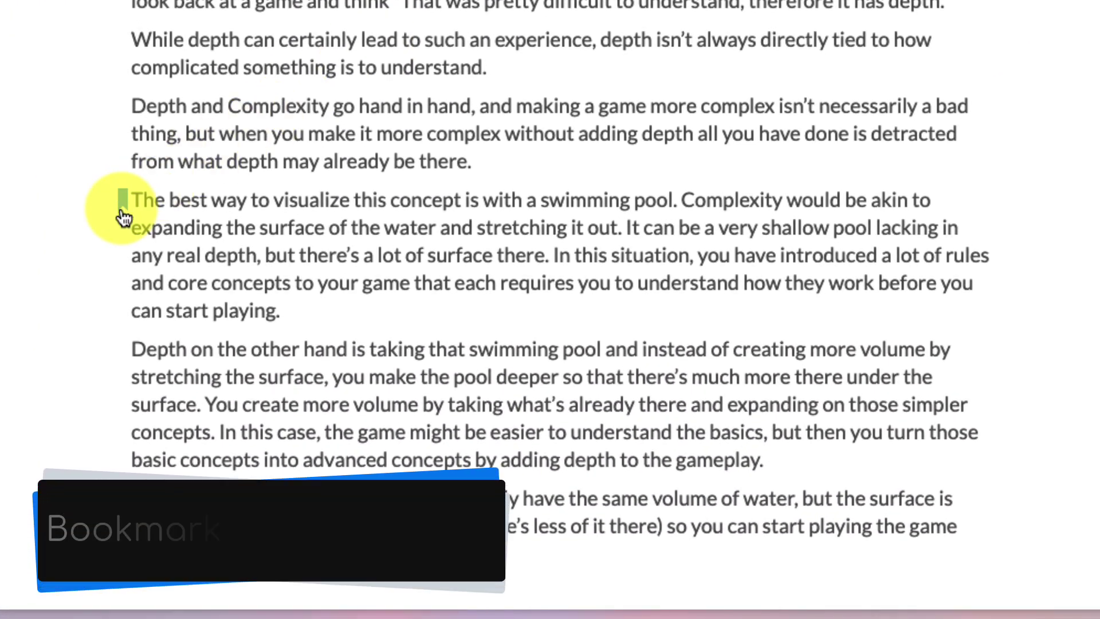
# - Copy the swimming-pool paragraph's bookmark link and add blank lines below the Conclusion entry
pyautogui.click(123, 211)
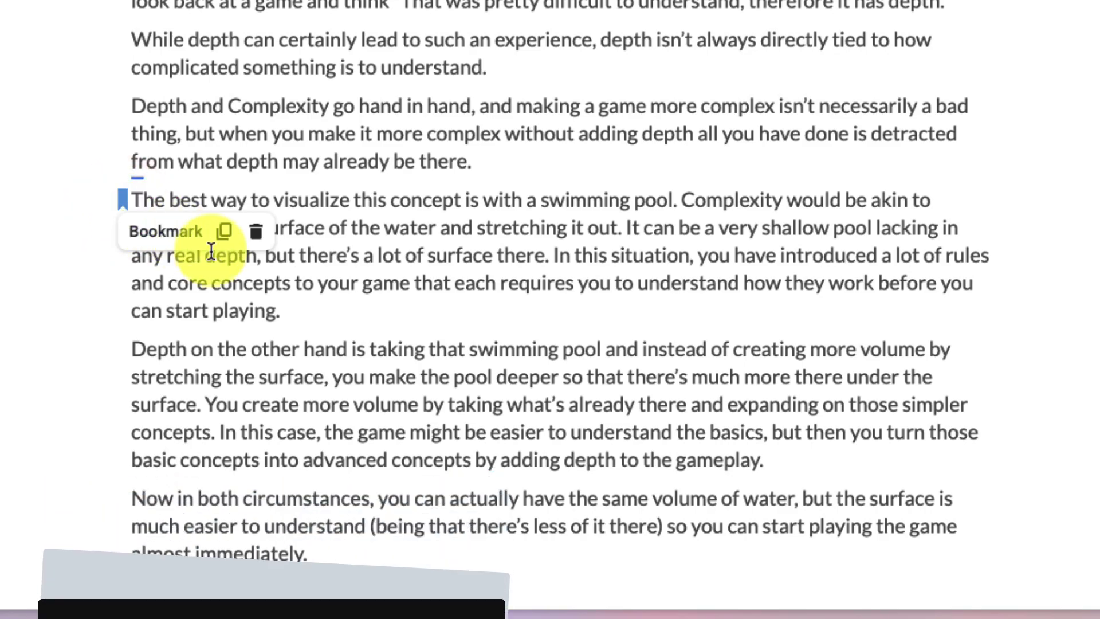
pyautogui.click(224, 231)
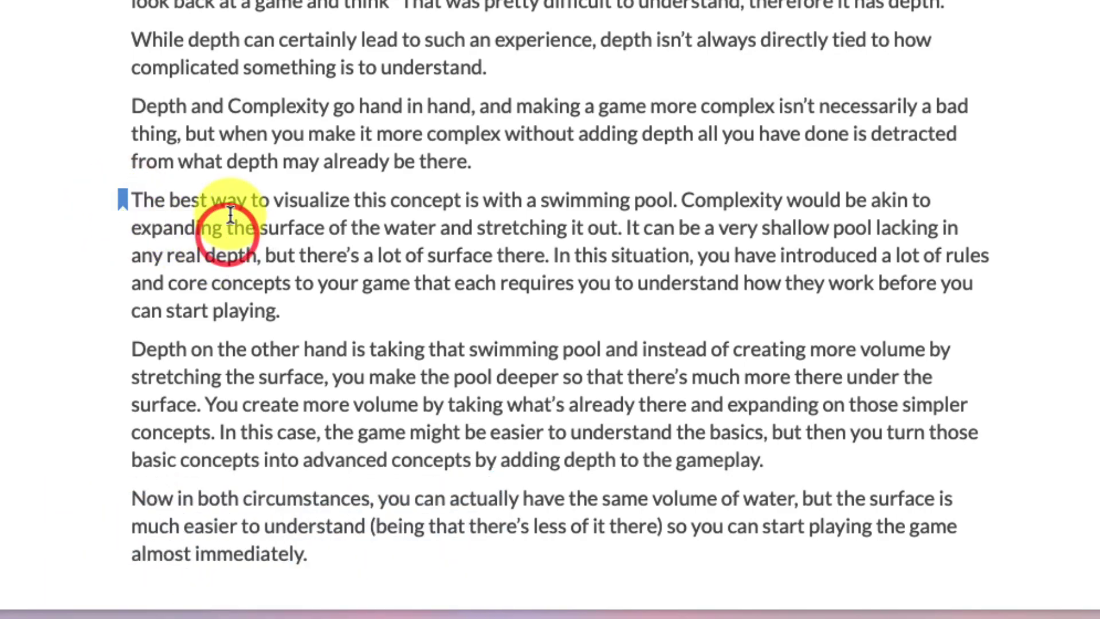
pyautogui.scroll(10, 280, 112)
pyautogui.click(307, 204)
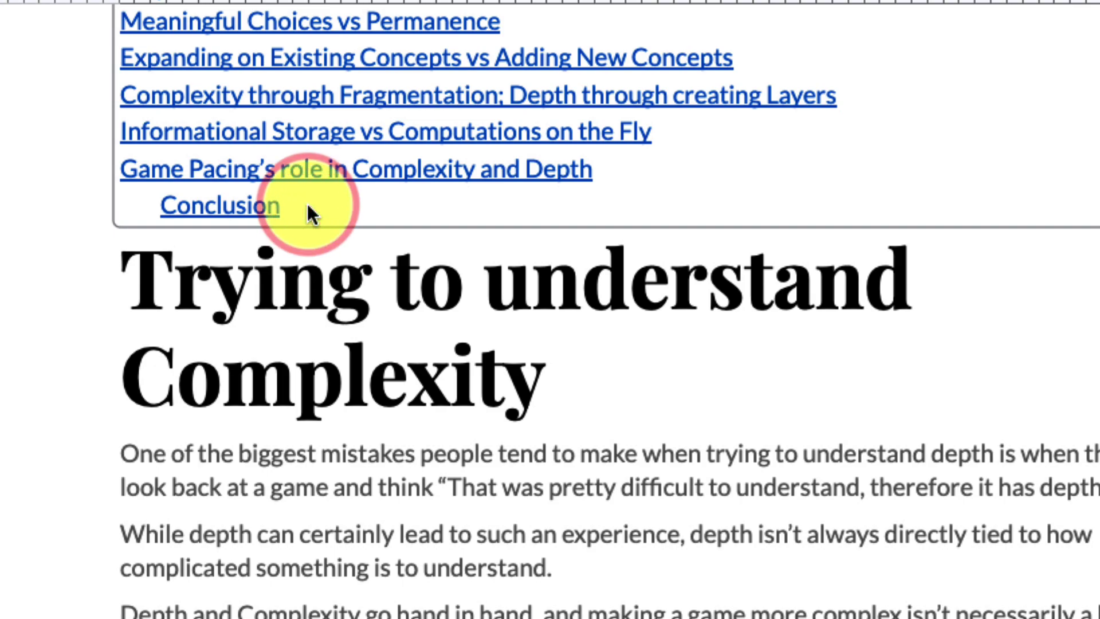
pyautogui.press('Return')
pyautogui.press('Return')
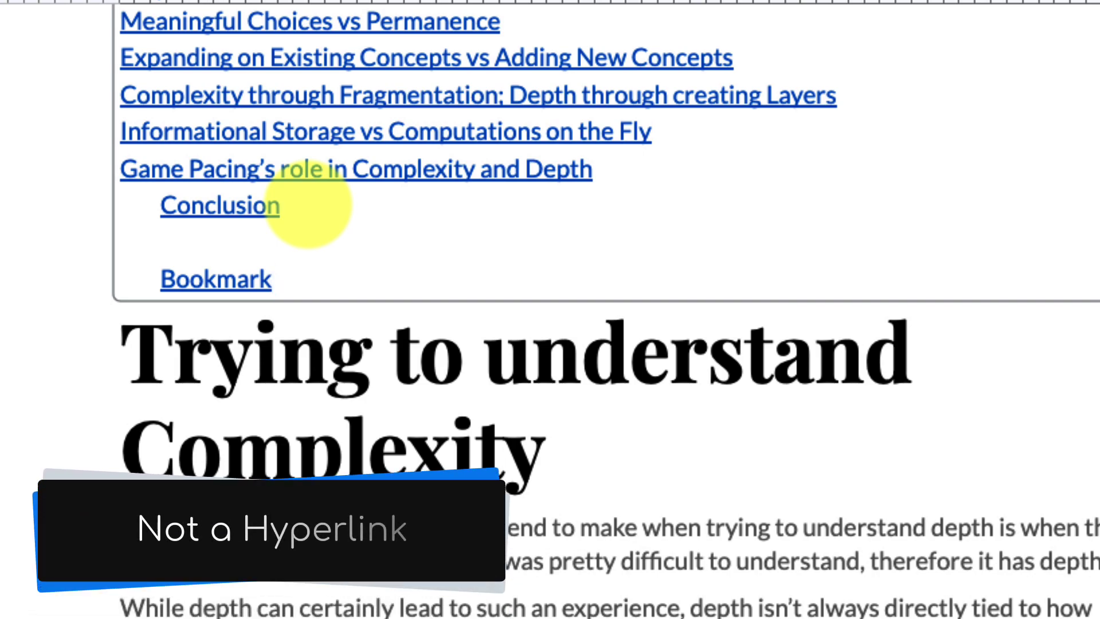
# - Select the new word 'Bookmark' under Conclusion and start a link on it
pyautogui.click(12, 394)
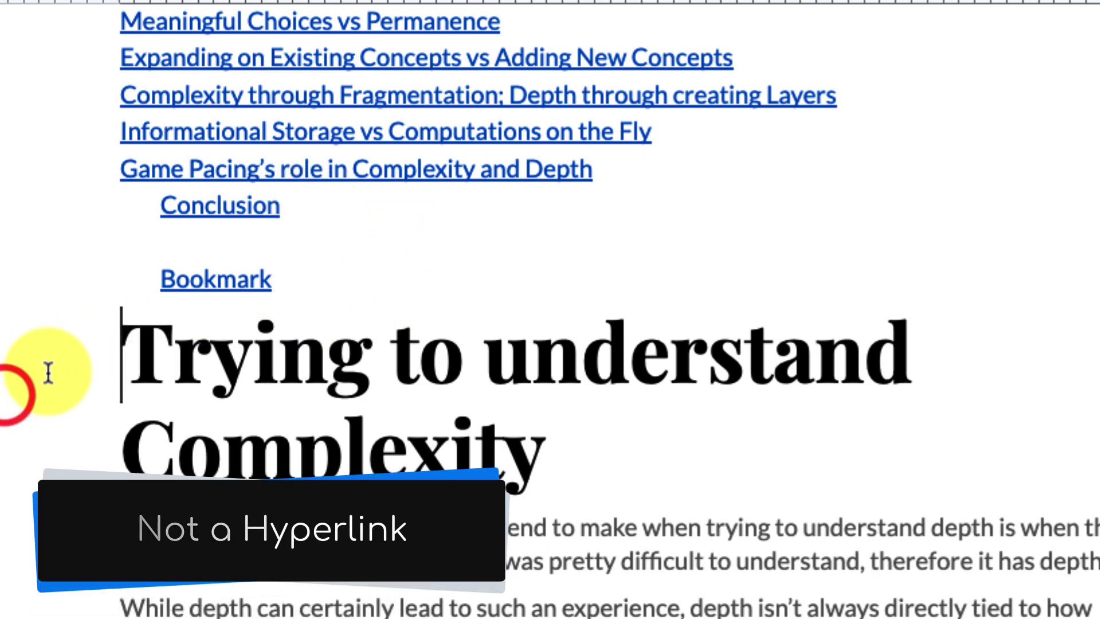
pyautogui.click(213, 280)
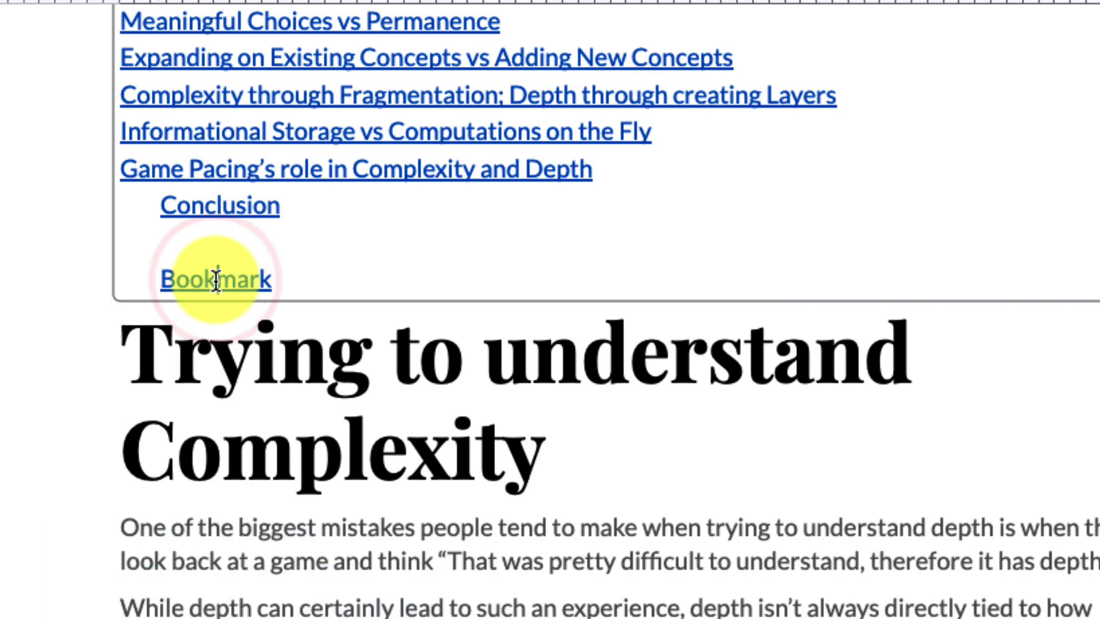
pyautogui.doubleClick(215, 280)
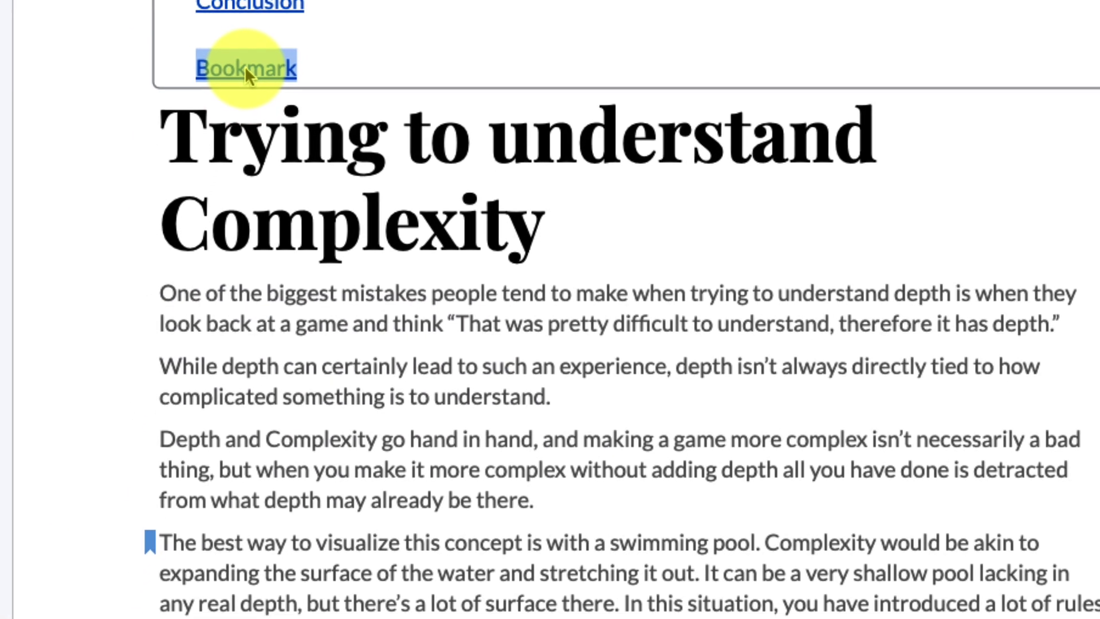
pyautogui.hotkey('ctrl', 'k')
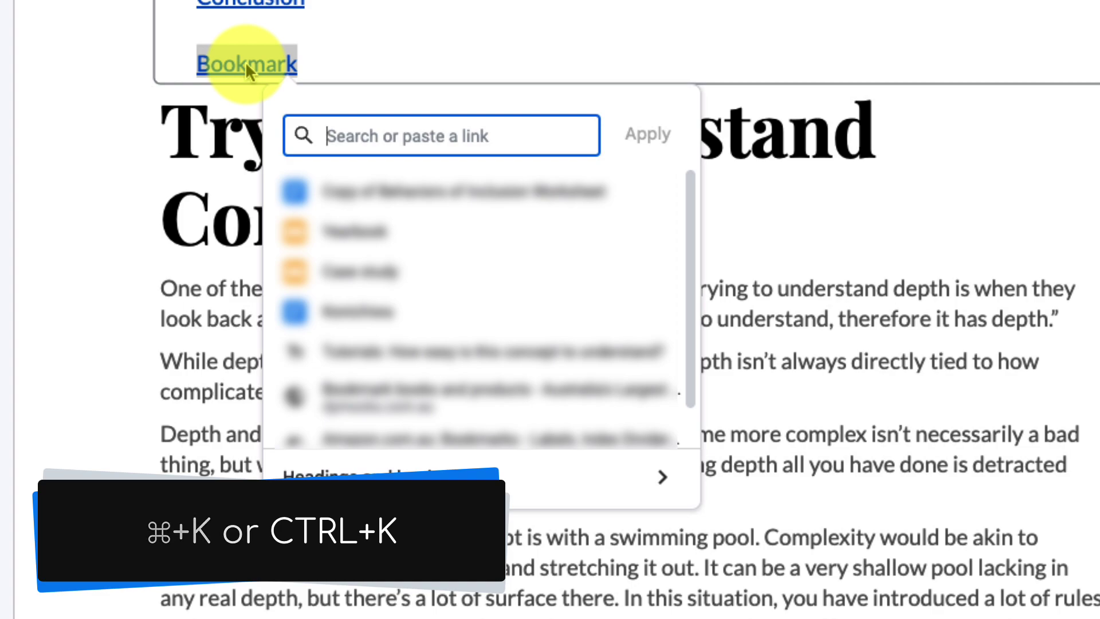
# - Link 'Bookmark' to the swimming pool paragraph's bookmark via Headings and bookmarks, then follow it
pyautogui.hotkey('ctrl', 'v')
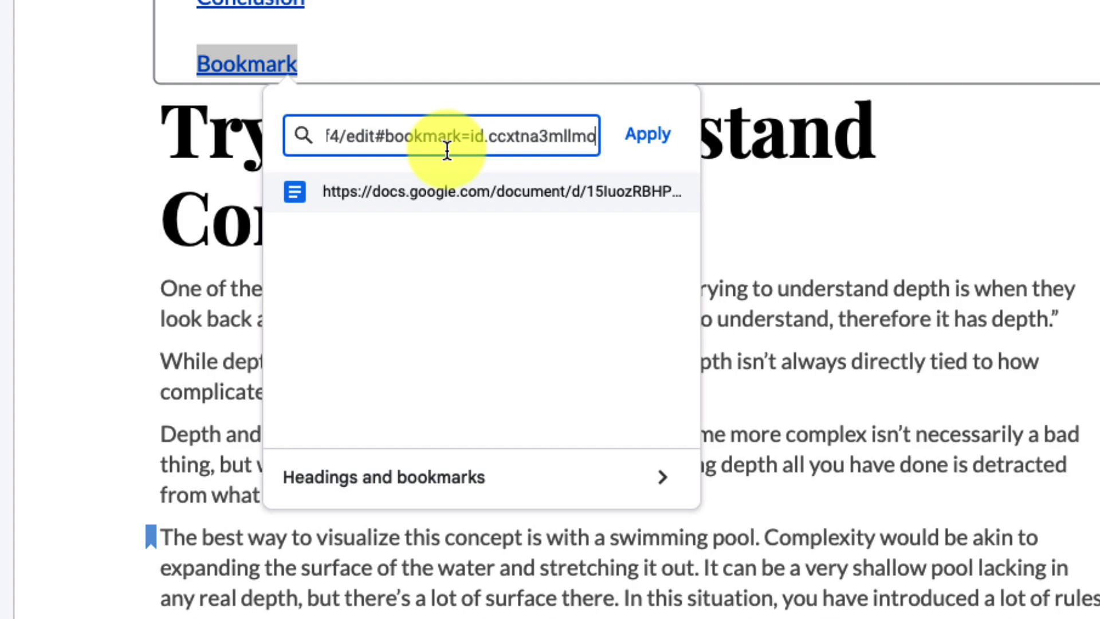
pyautogui.hotkey('ctrl', 'a')
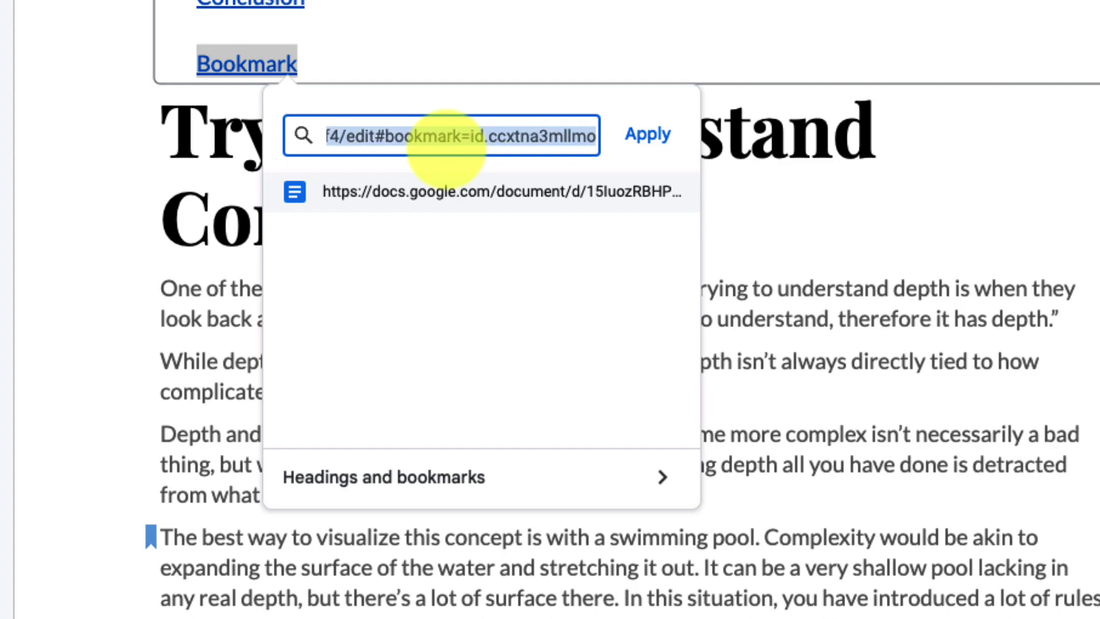
pyautogui.press('BackSpace')
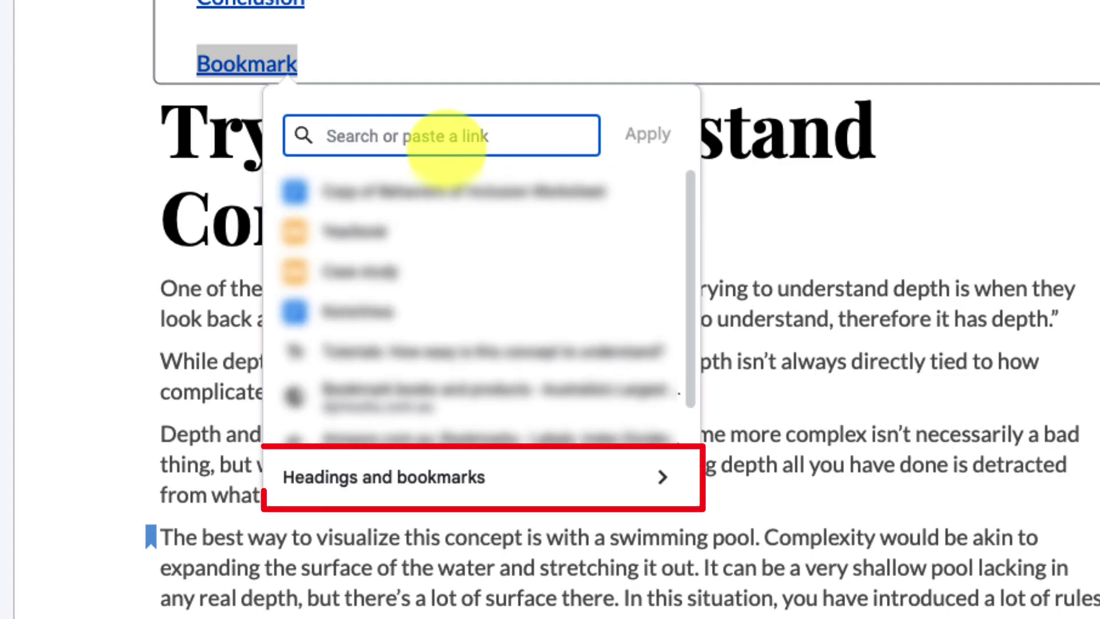
pyautogui.click(547, 492)
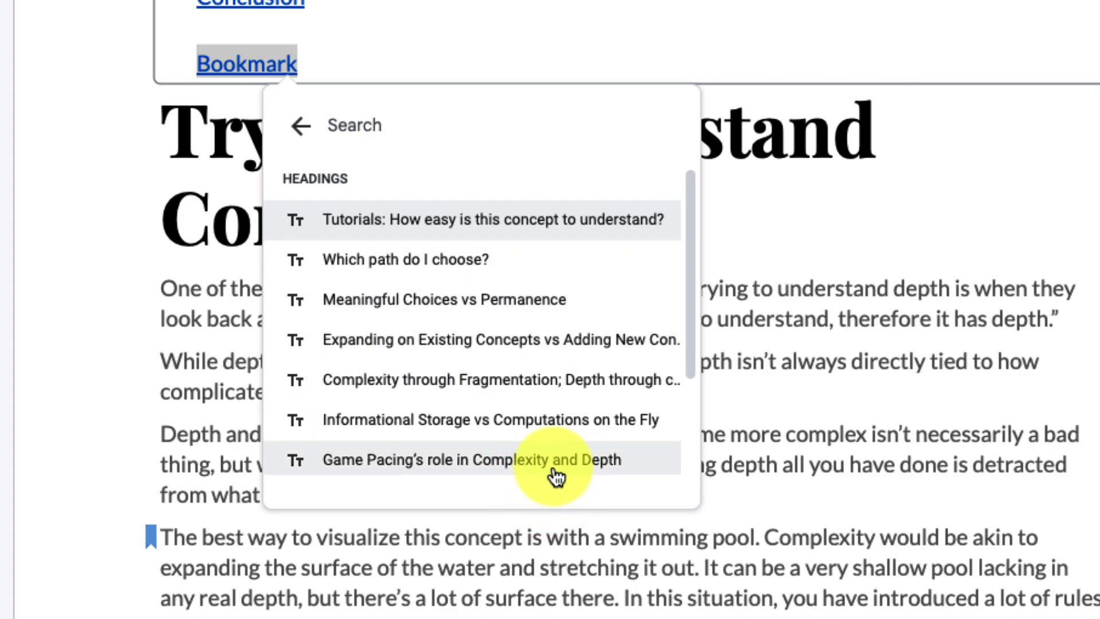
pyautogui.scroll(-3, 556, 476)
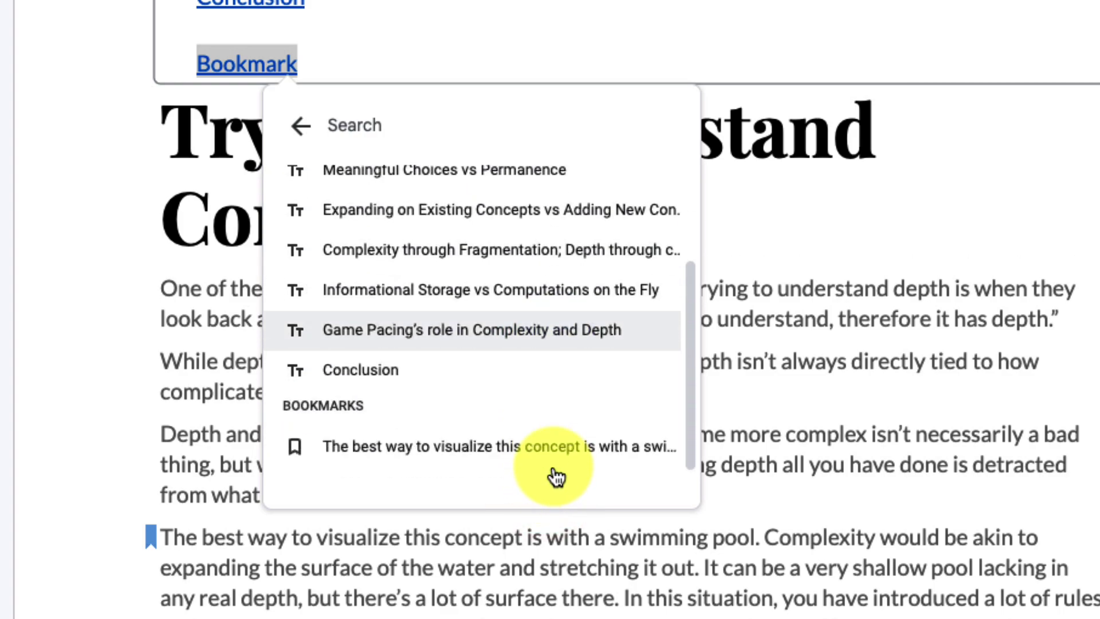
pyautogui.click(450, 467)
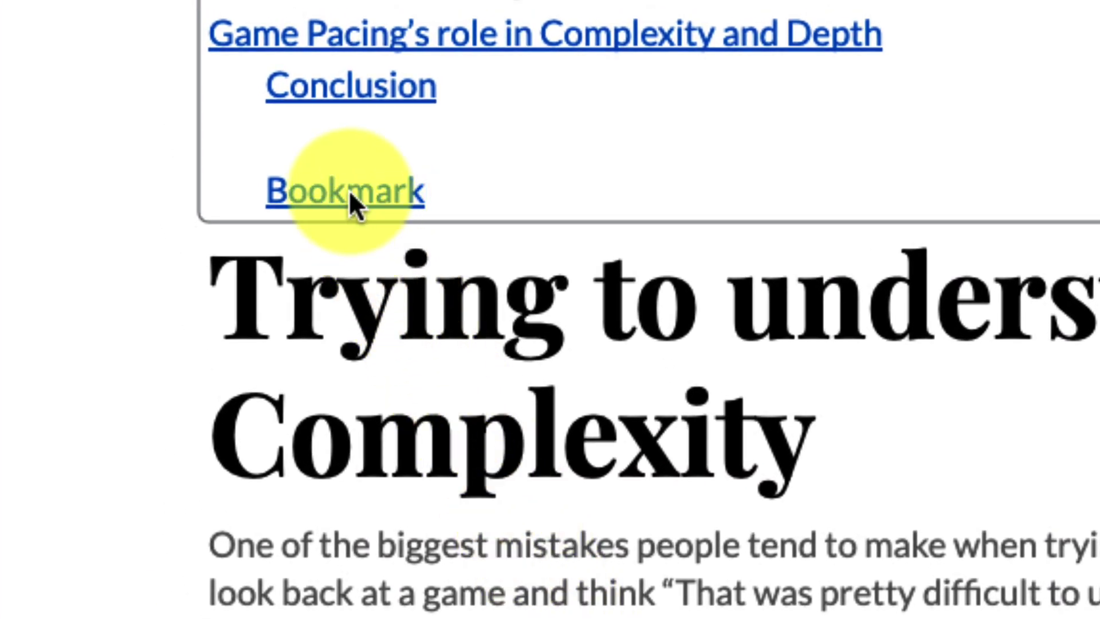
pyautogui.click(349, 191)
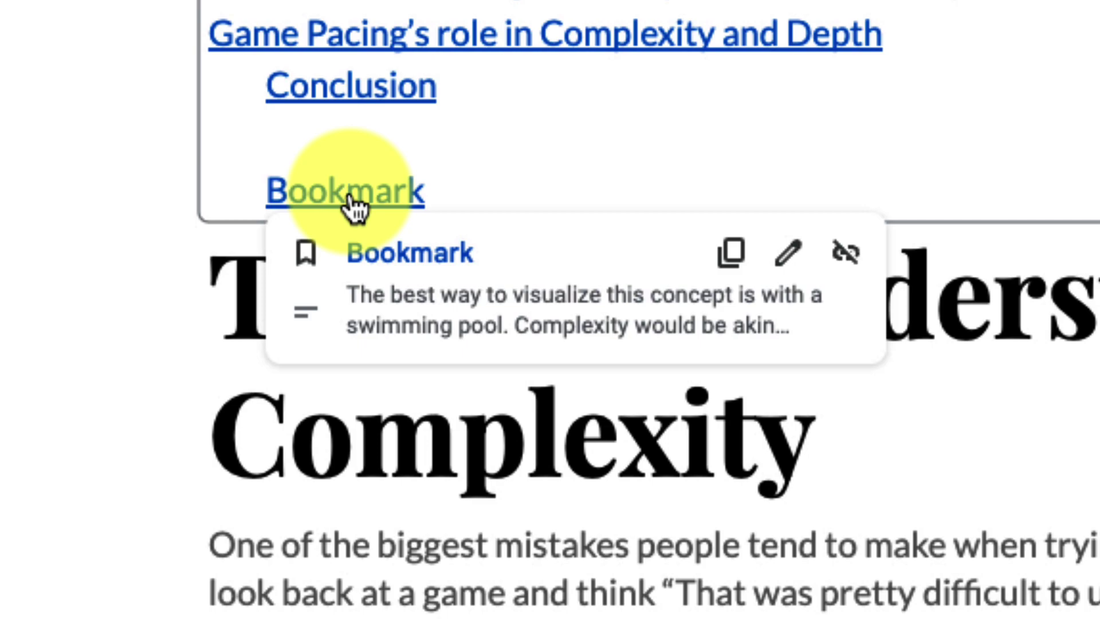
pyautogui.click(406, 249)
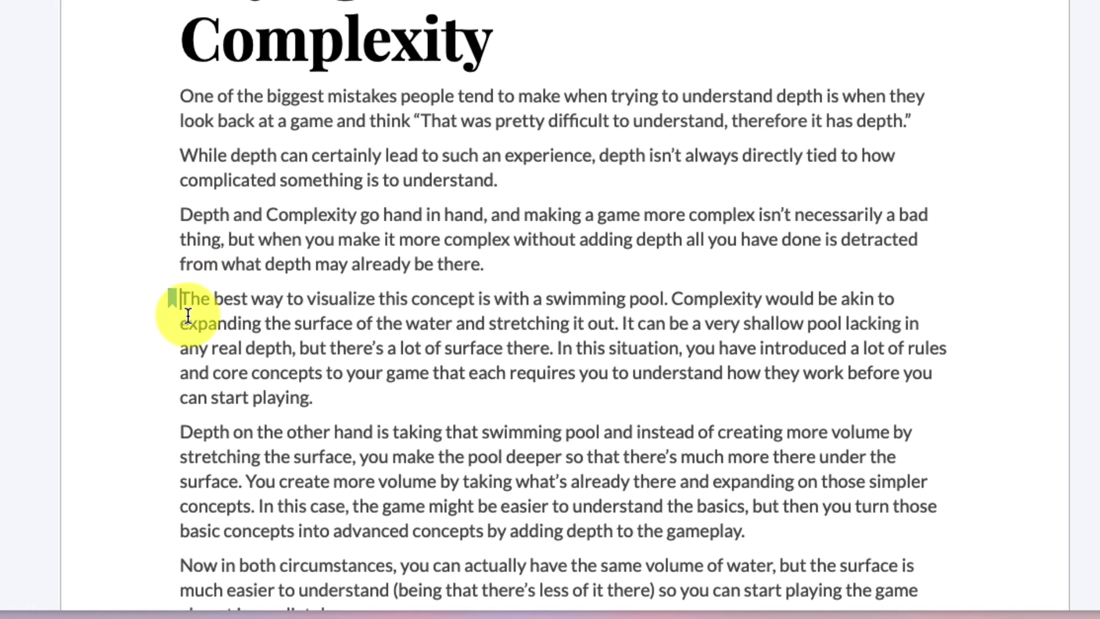
# - Style the 'But what if I decided…' paragraph about resources, stamina and health as Heading 5
pyautogui.scroll(-15, 288, 180)
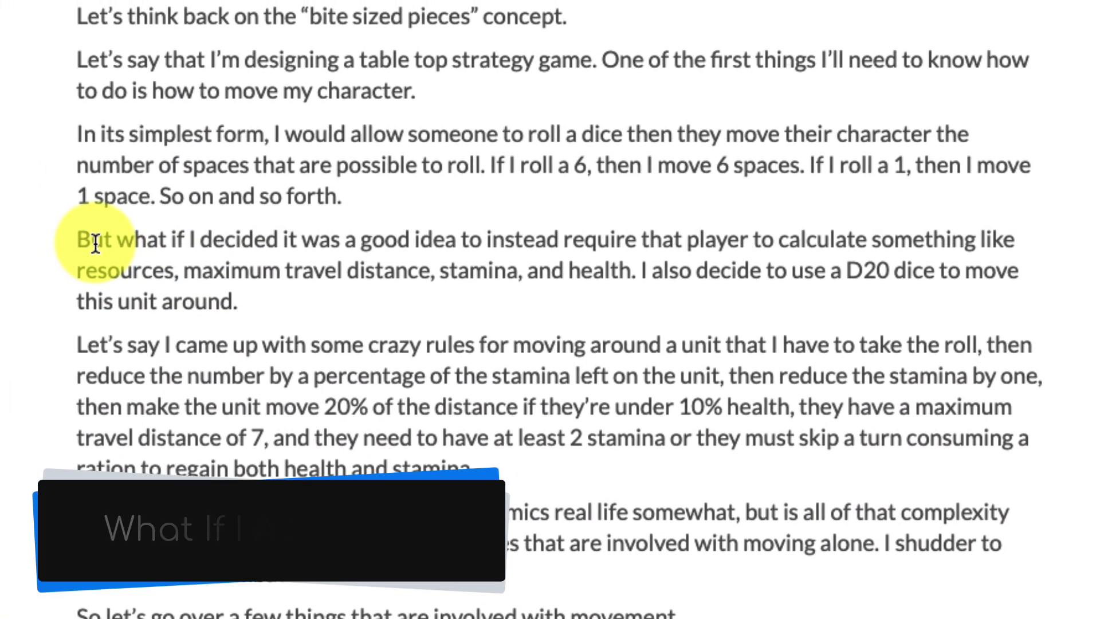
pyautogui.tripleClick(193, 95)
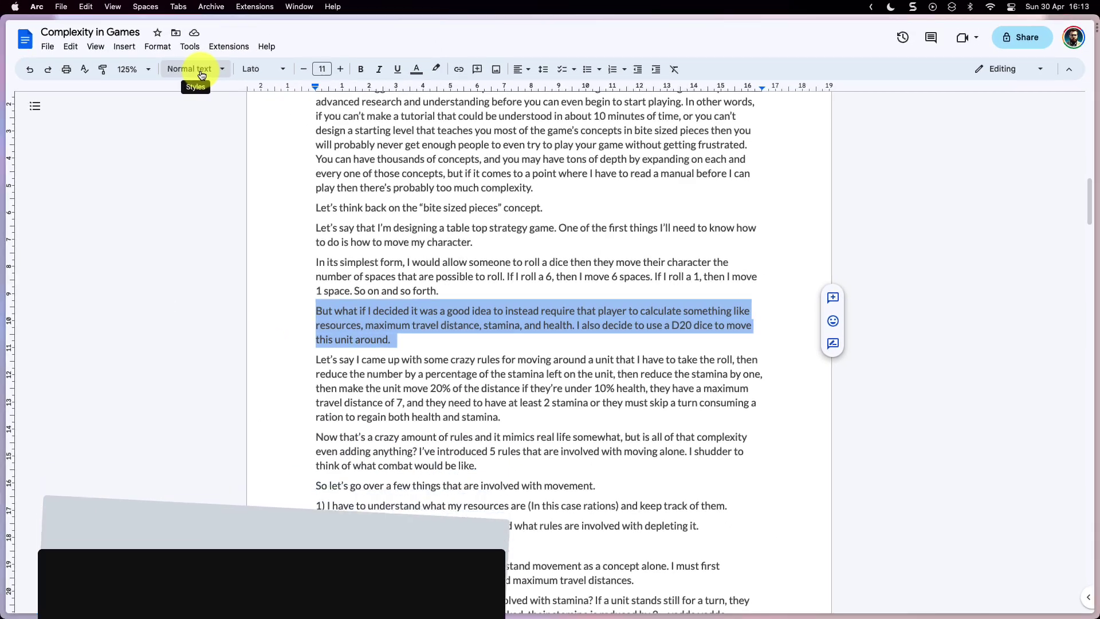
pyautogui.click(202, 75)
pyautogui.moveTo(200, 397)
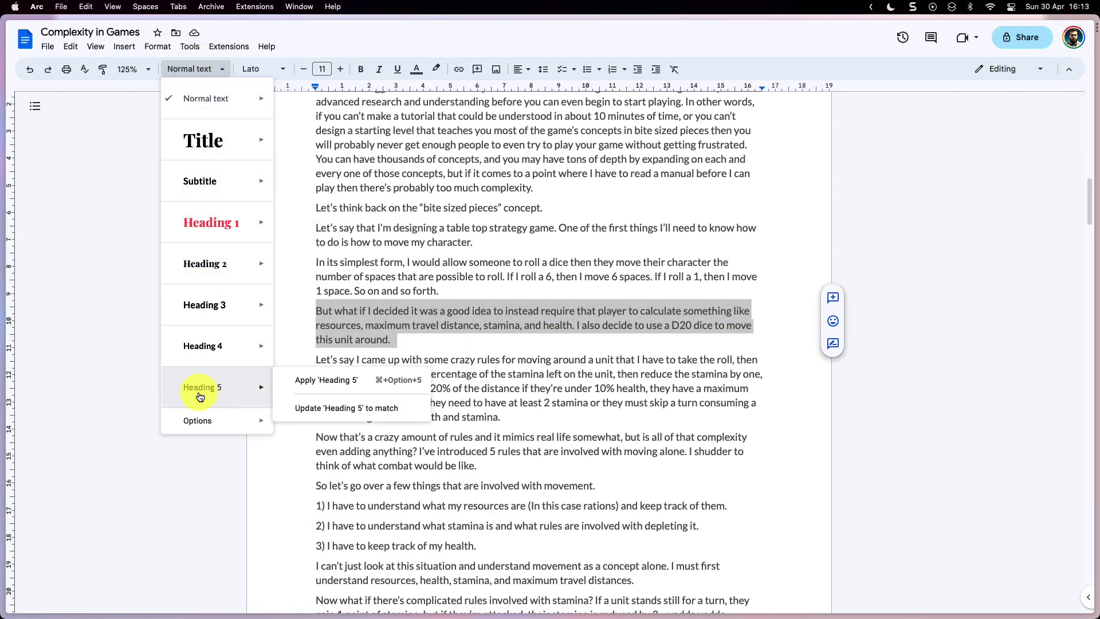
pyautogui.click(198, 393)
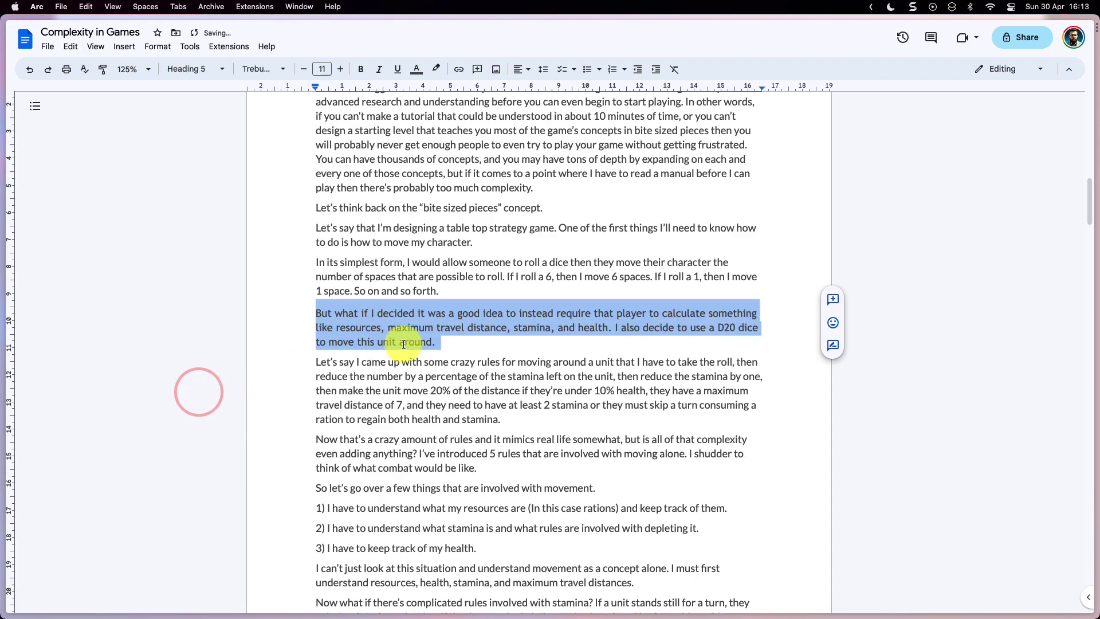
pyautogui.press('super+Up')
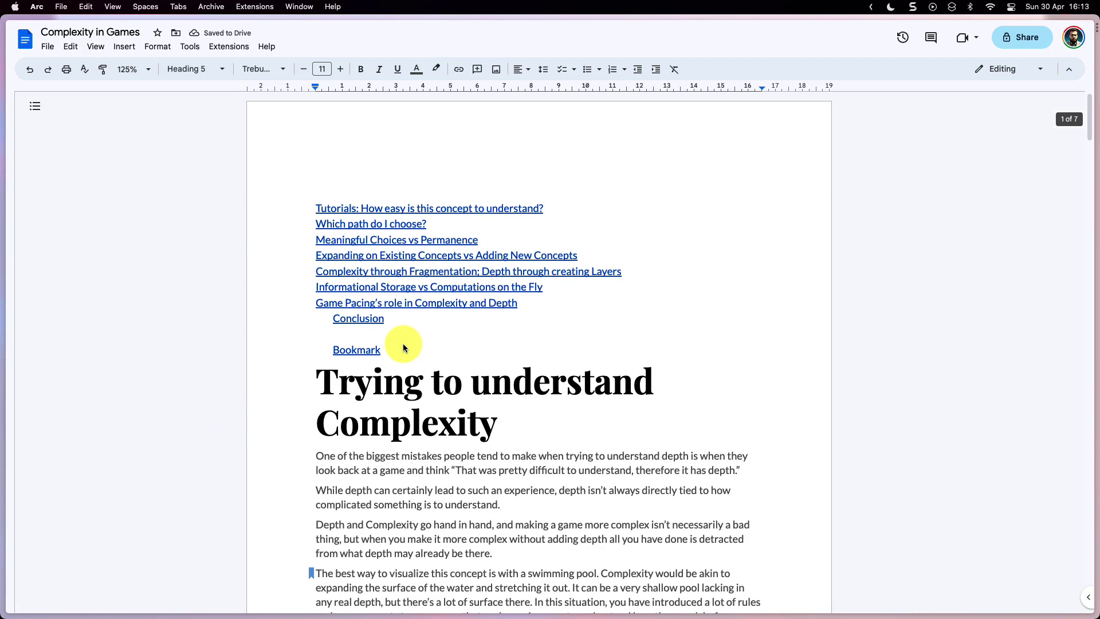
# - Refresh the table of contents so the 'But what if I decided…' entry appears under Tutorials
pyautogui.click(327, 424)
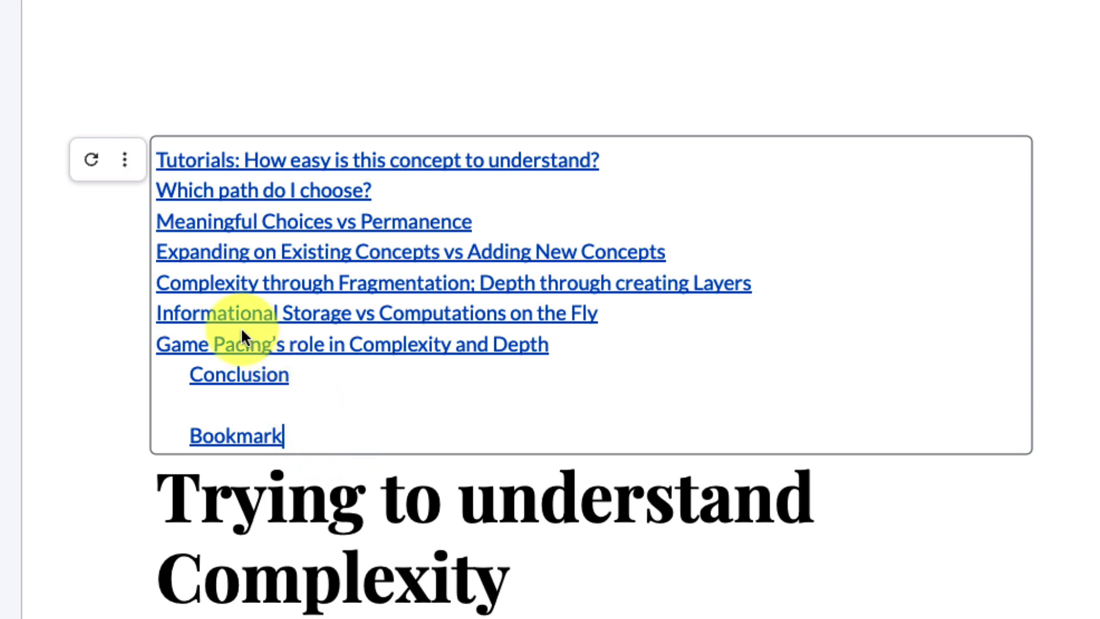
pyautogui.click(93, 161)
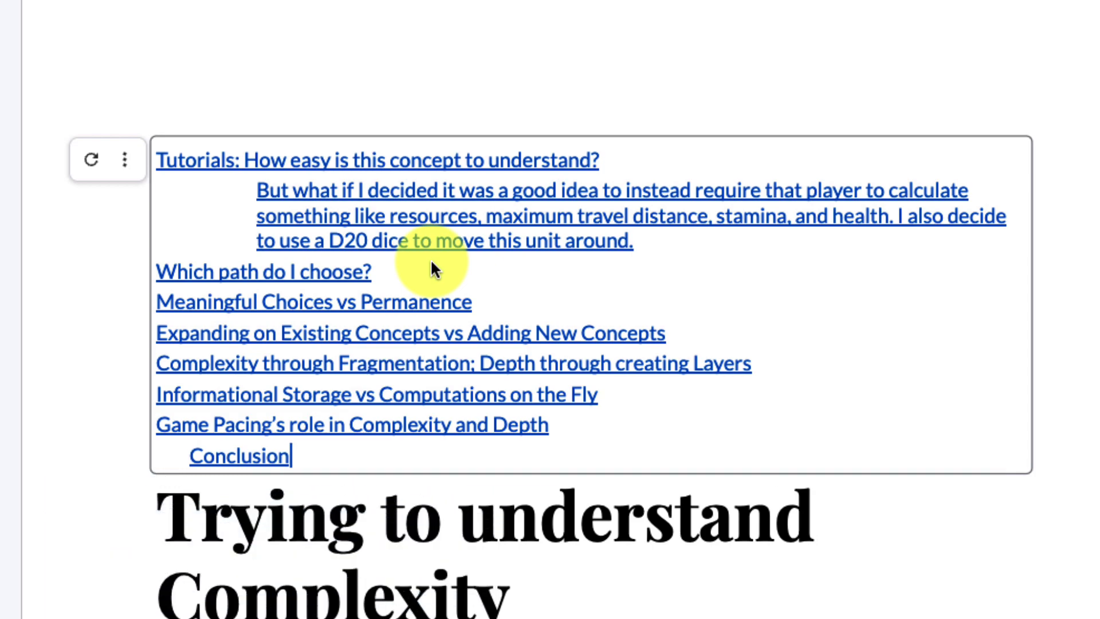
pyautogui.click(125, 160)
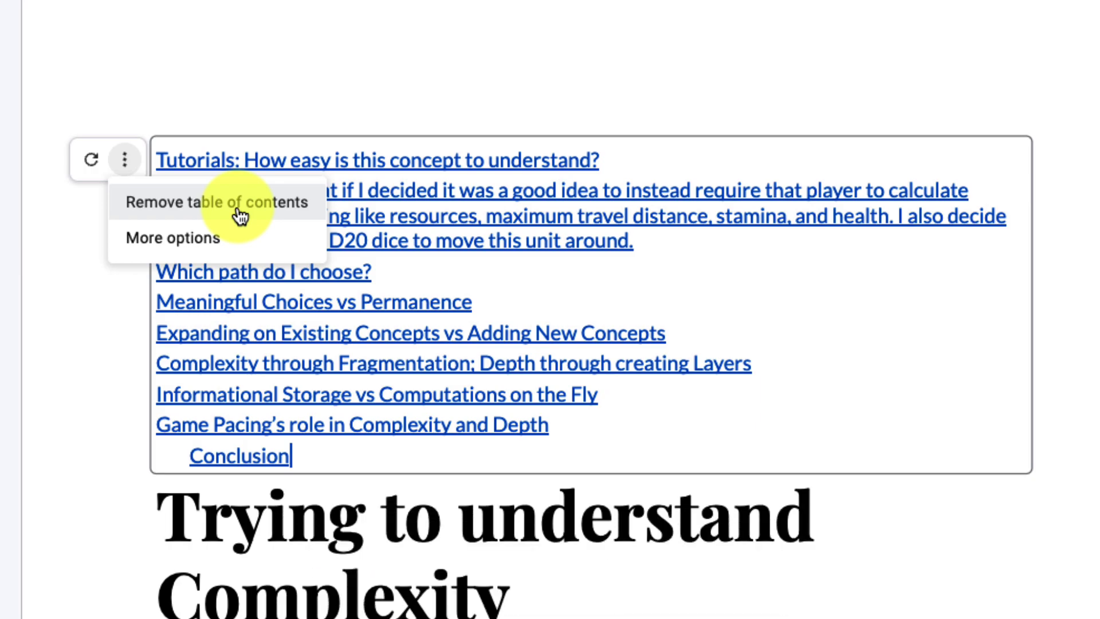
# - Turn on page numbers in the table of contents with dashed tab leaders
pyautogui.click(206, 237)
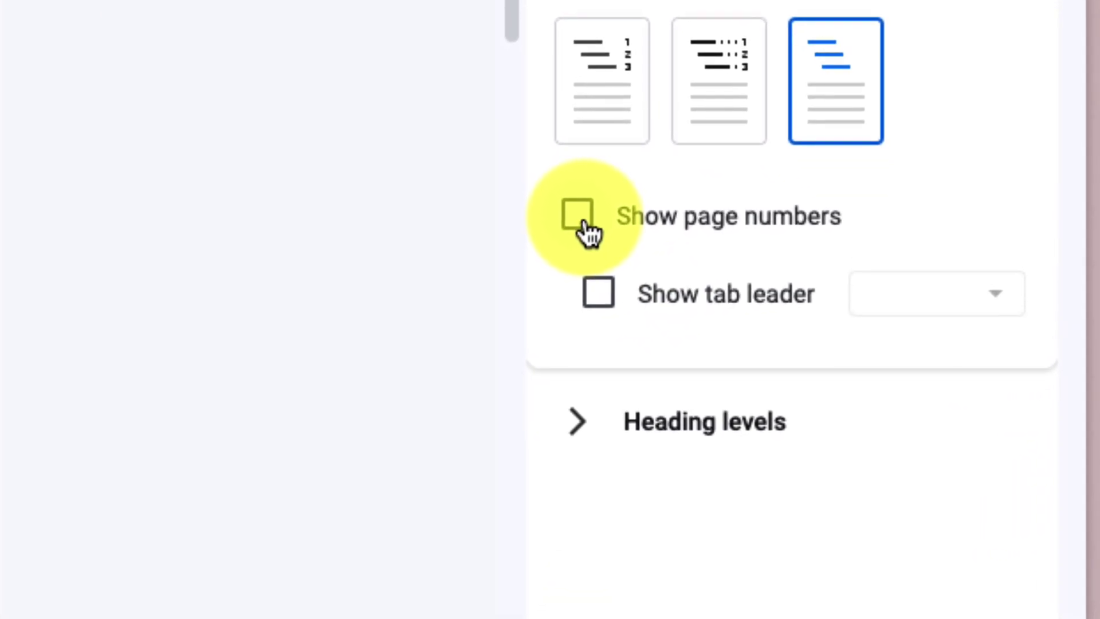
pyautogui.click(580, 218)
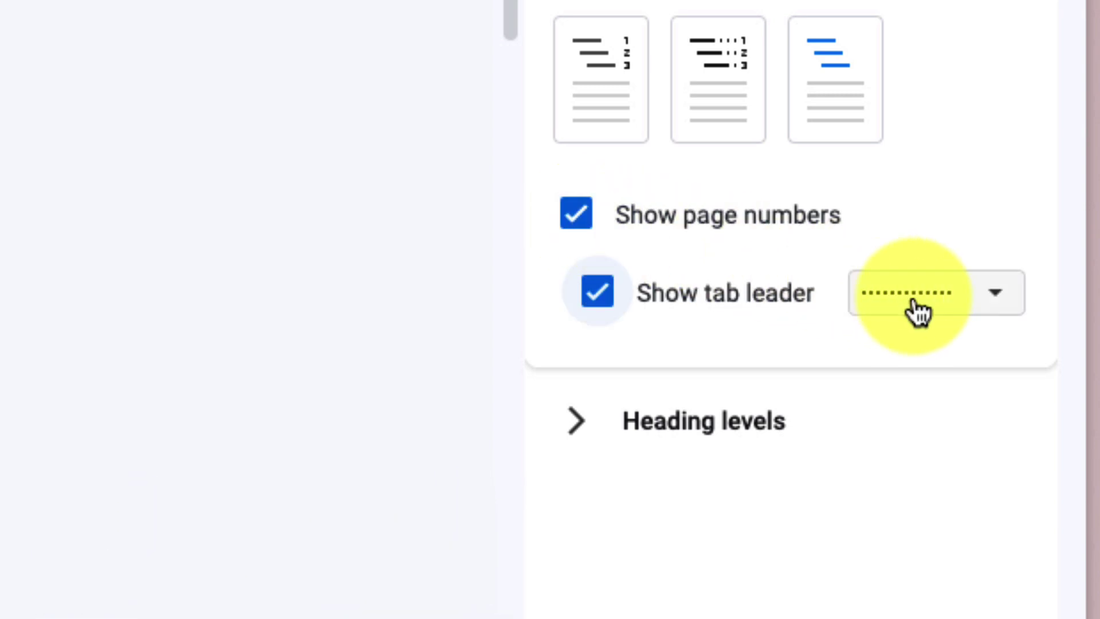
pyautogui.click(919, 312)
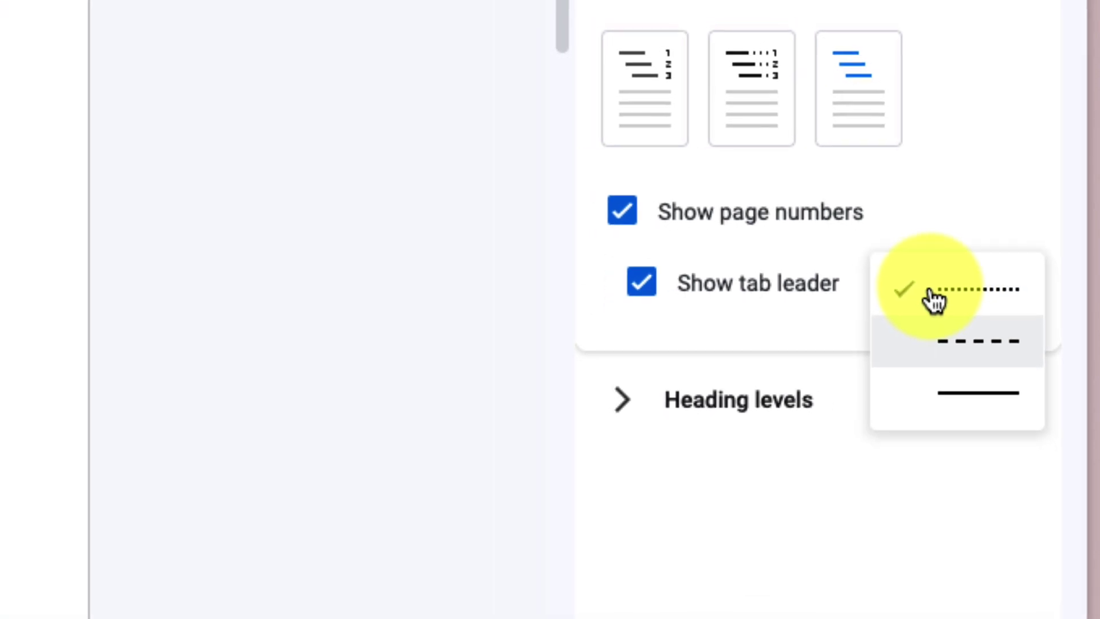
pyautogui.click(967, 356)
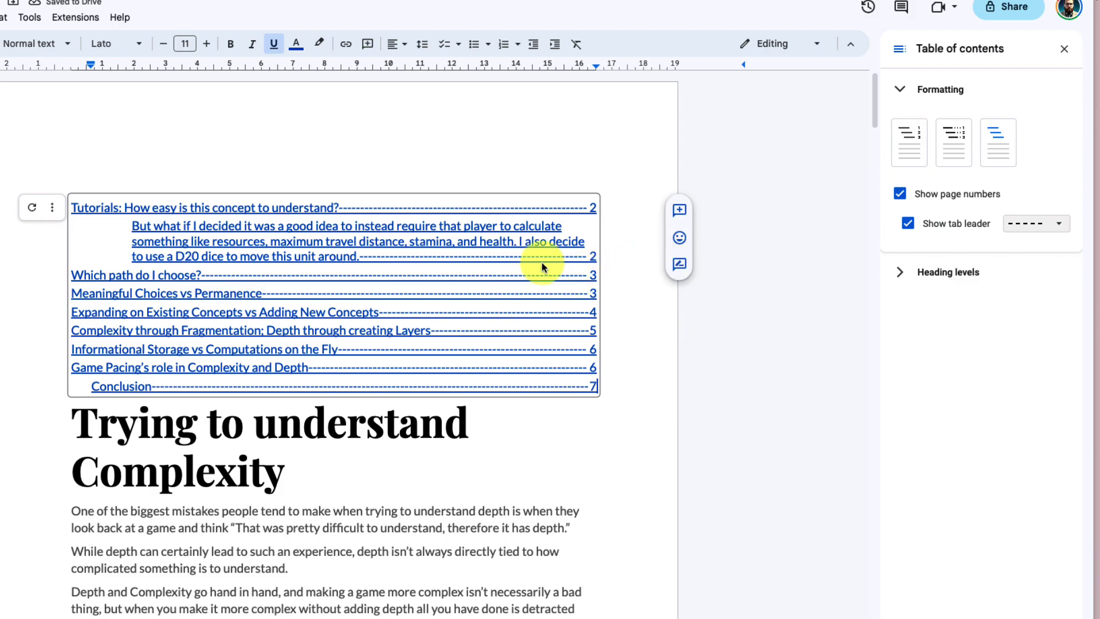
# - Give Heading 5 contents entries a 25.4mm indent, re-ticking Heading 5 to apply it
pyautogui.click(900, 275)
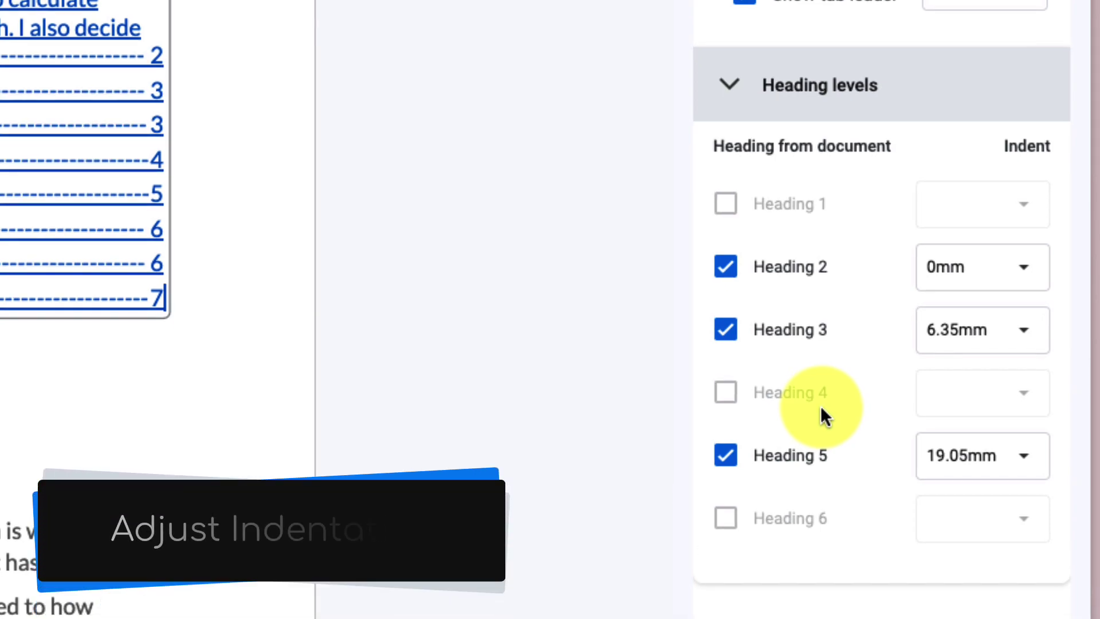
pyautogui.click(1023, 459)
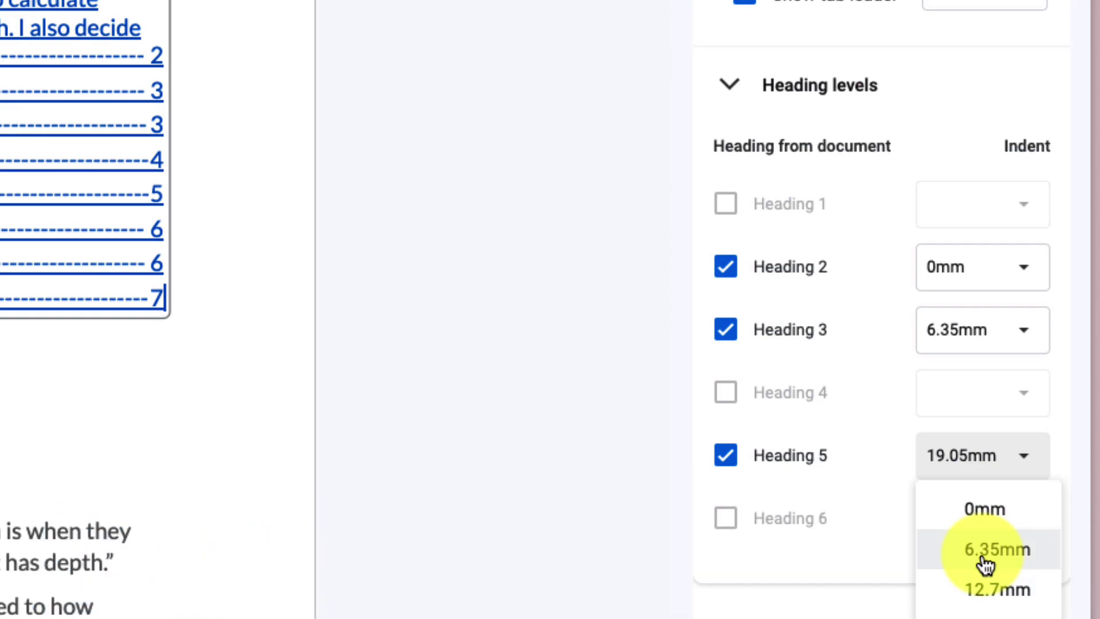
pyautogui.click(984, 559)
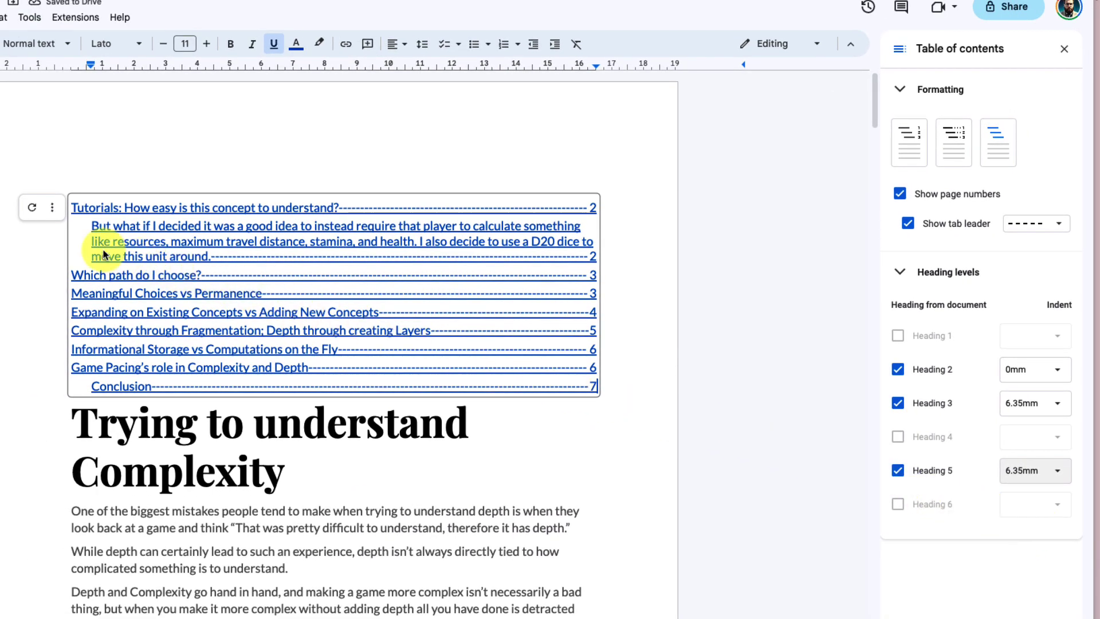
pyautogui.click(898, 472)
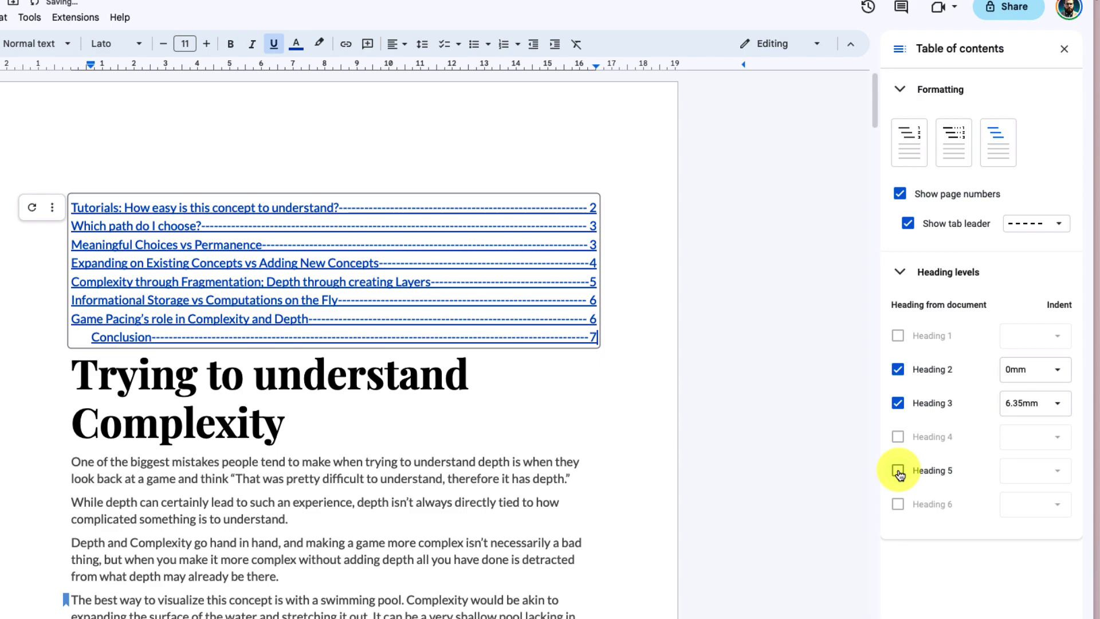
pyautogui.click(898, 471)
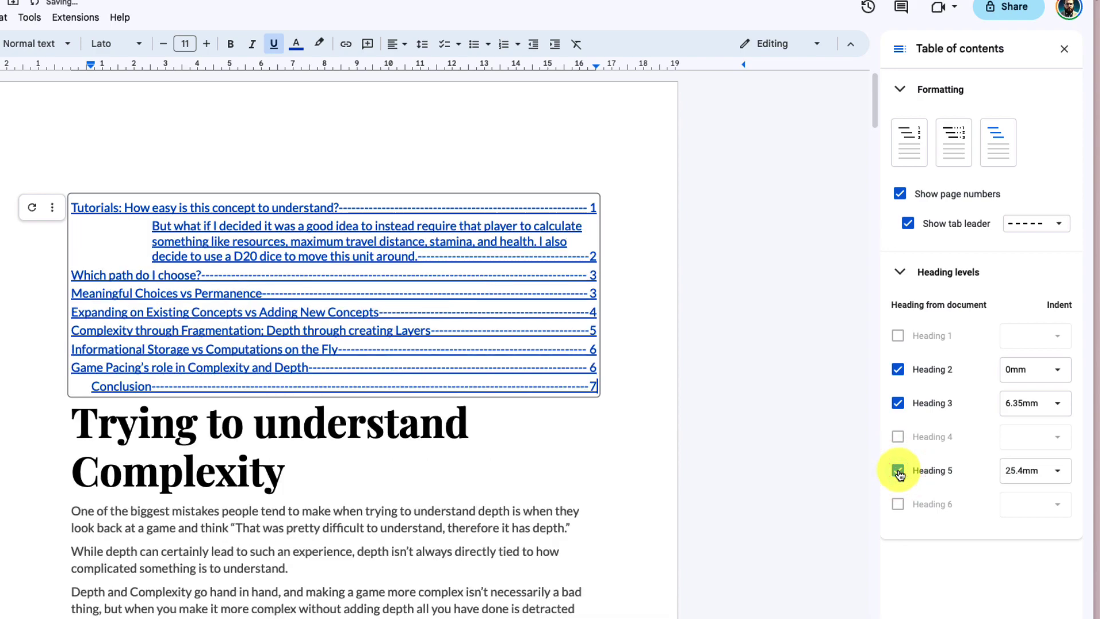
pyautogui.click(901, 272)
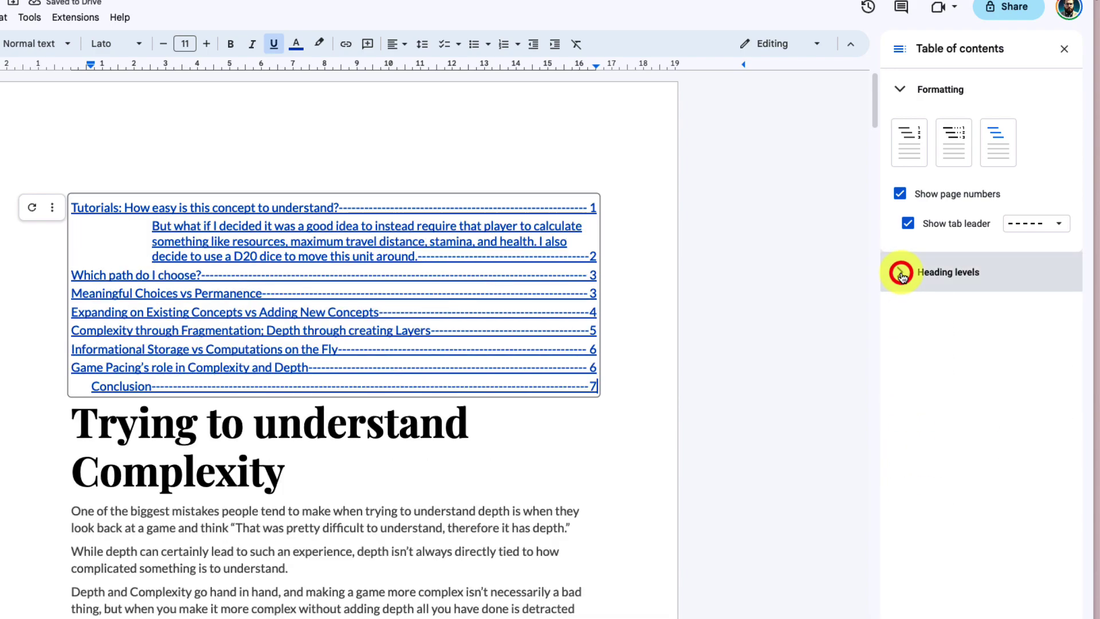
pyautogui.click(899, 94)
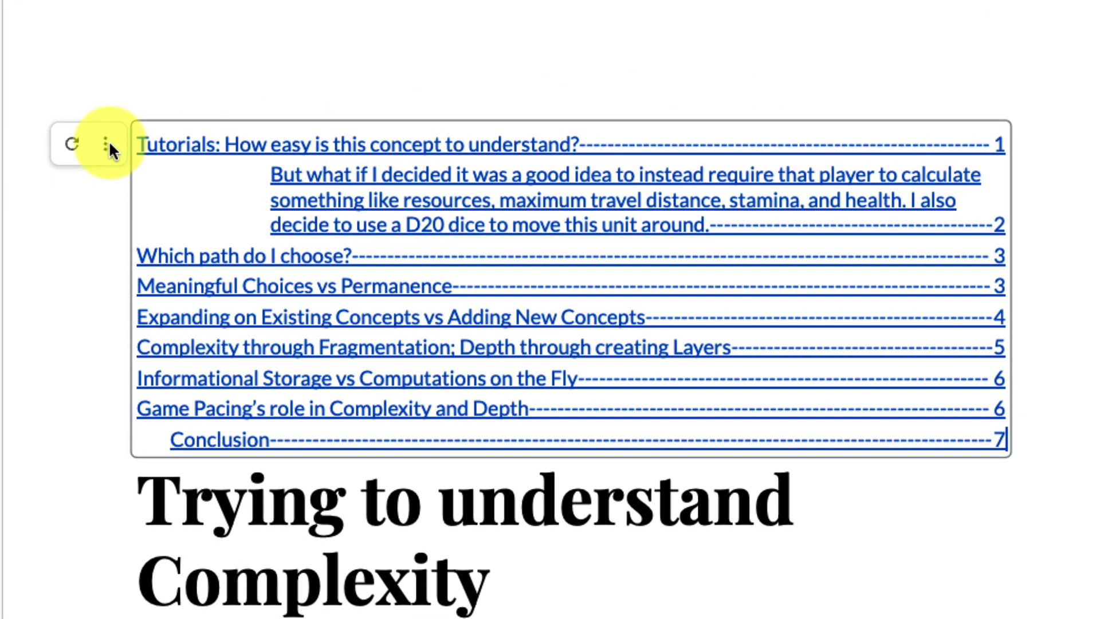
# - Remove the table of contents from the essay and switch to an empty desktop Space
pyautogui.click(106, 146)
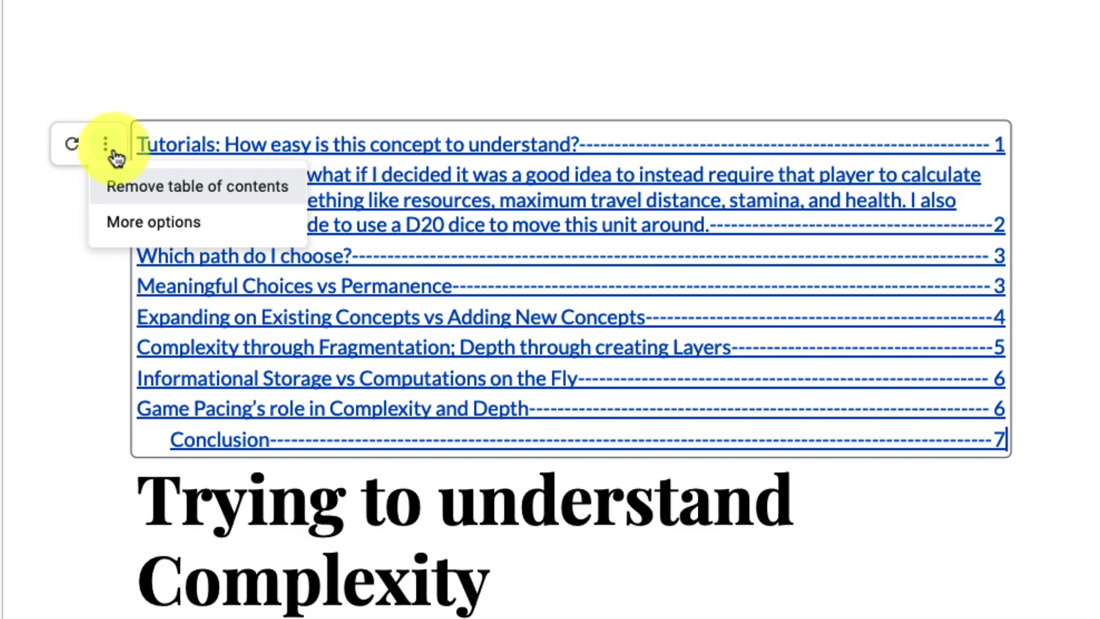
pyautogui.click(141, 189)
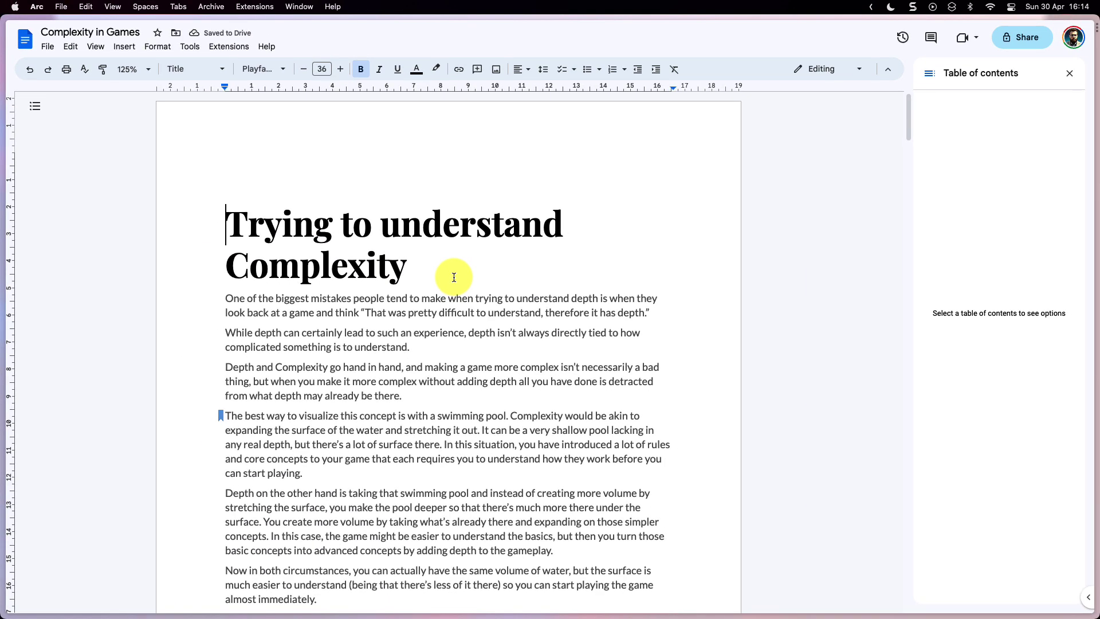
pyautogui.hotkey('ctrl', 'Left')
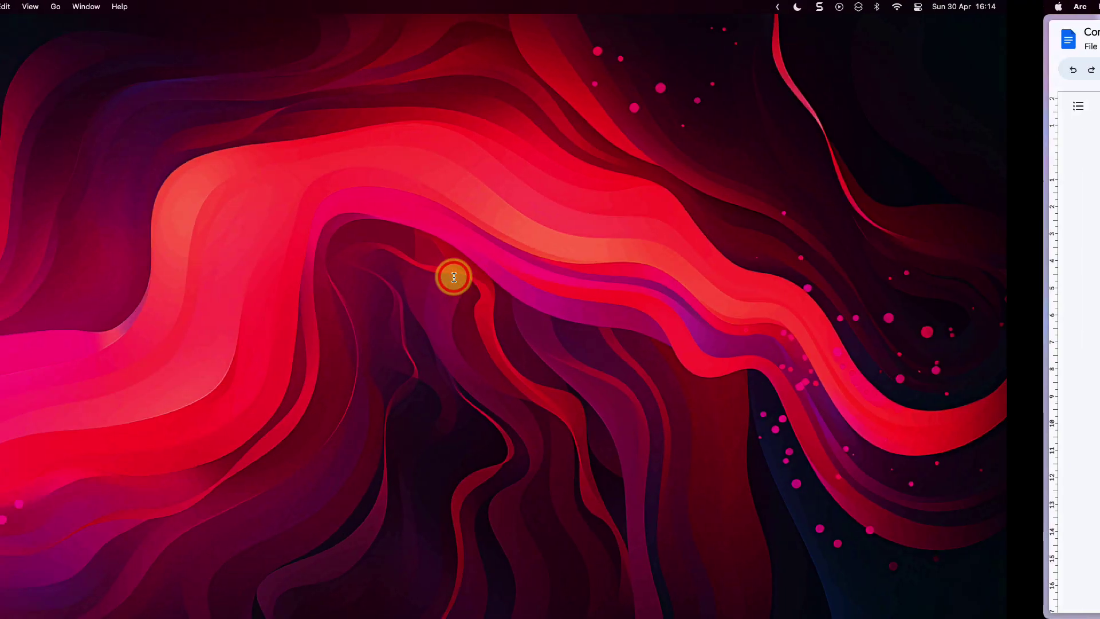